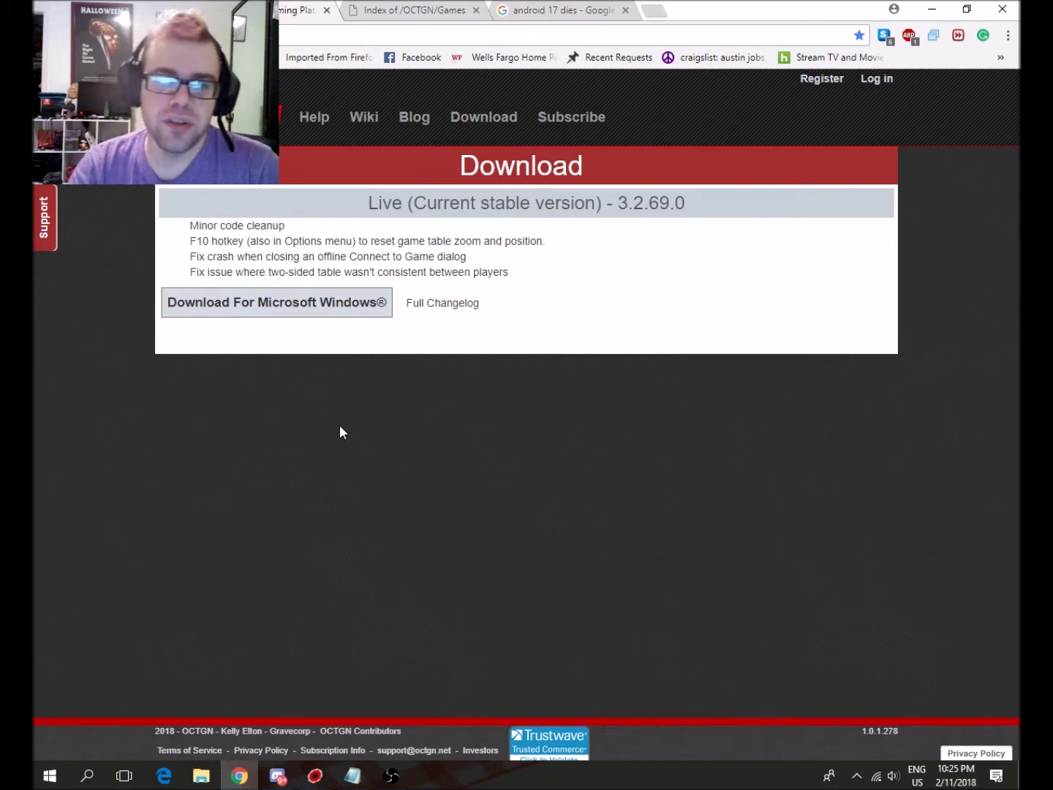
Close the Google search page and download the OCTGN 3.2.69.0 installer for Microsoft Windows
{"action": "left_click", "coordinate": [625, 11]}
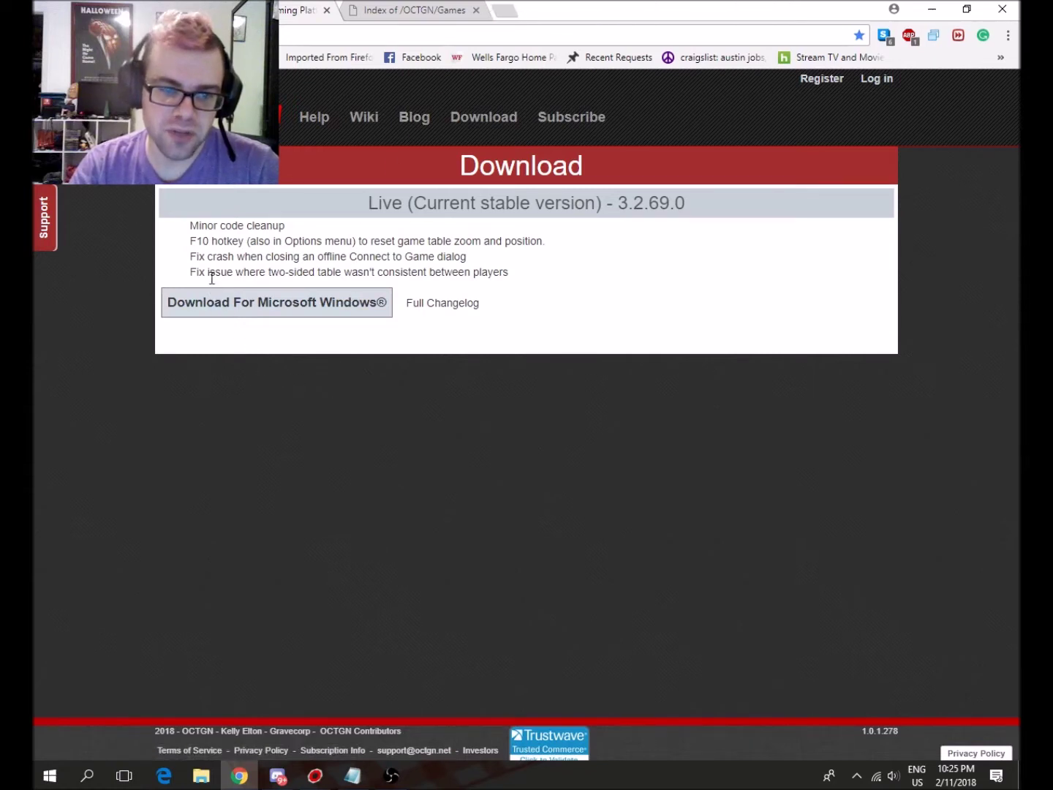
{"action": "left_click", "coordinate": [187, 304]}
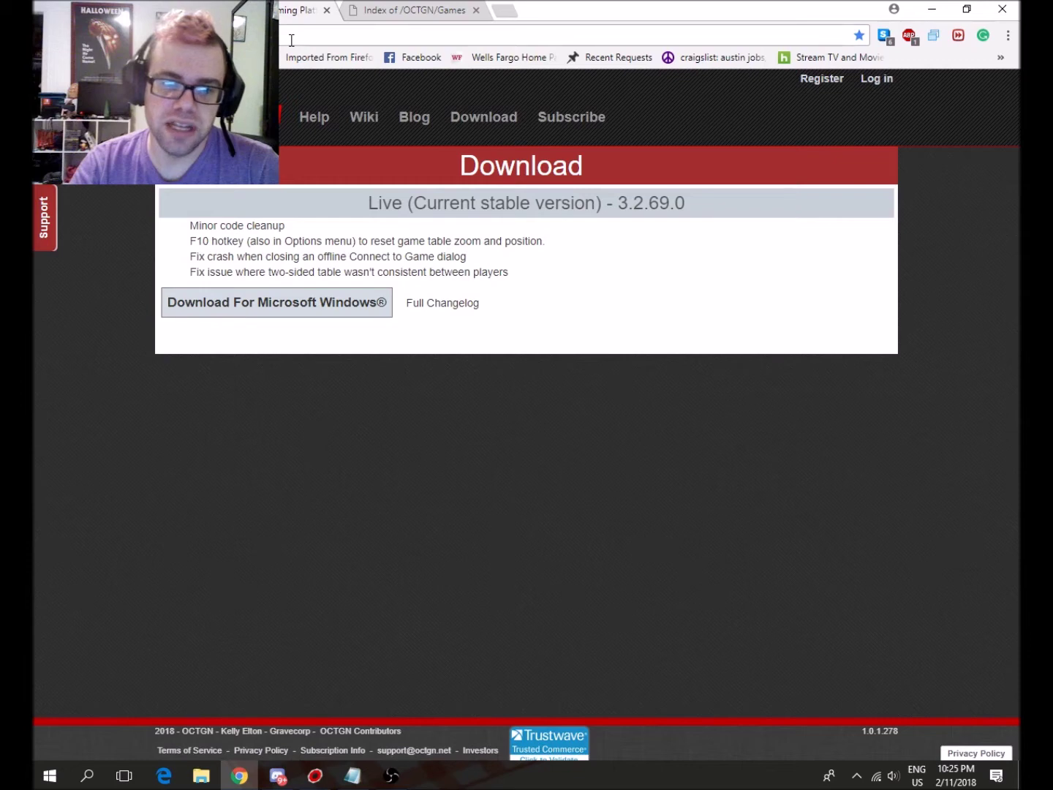
{"action": "left_click", "coordinate": [336, 306]}
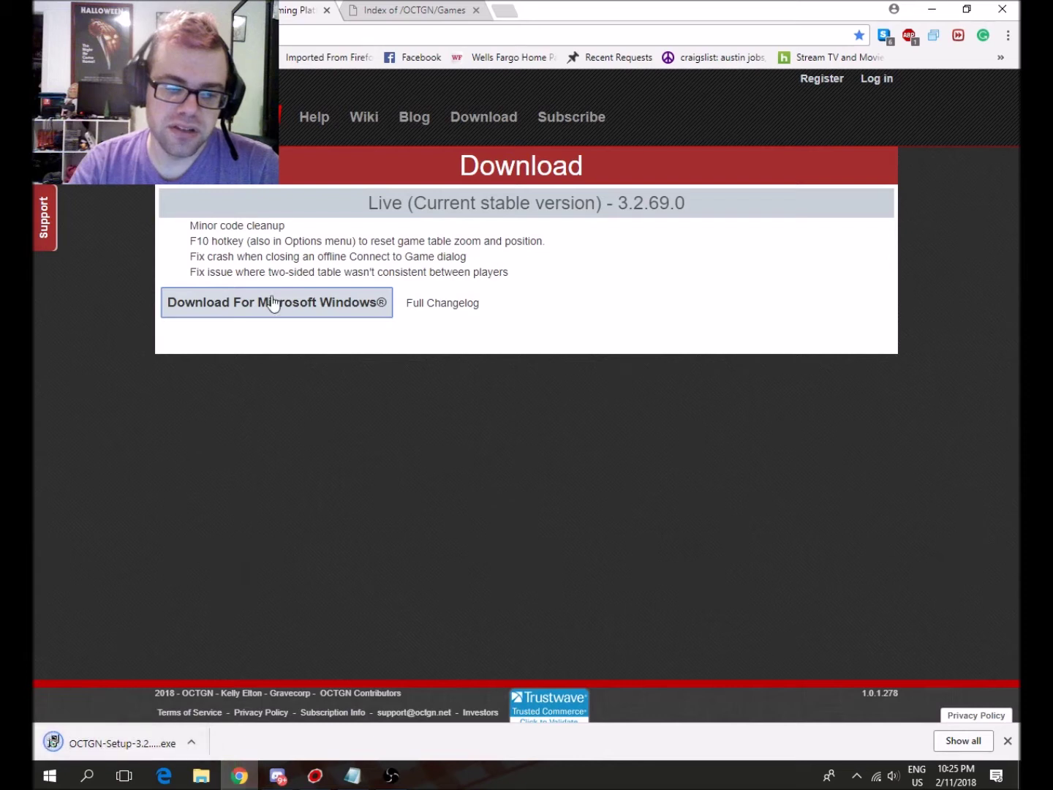
In the OCTGN/Games web index, open the Dragon_Ball_Super folder and its DBS_Indidivudal_Packs subfolder of card packs
{"action": "left_click", "coordinate": [384, 19]}
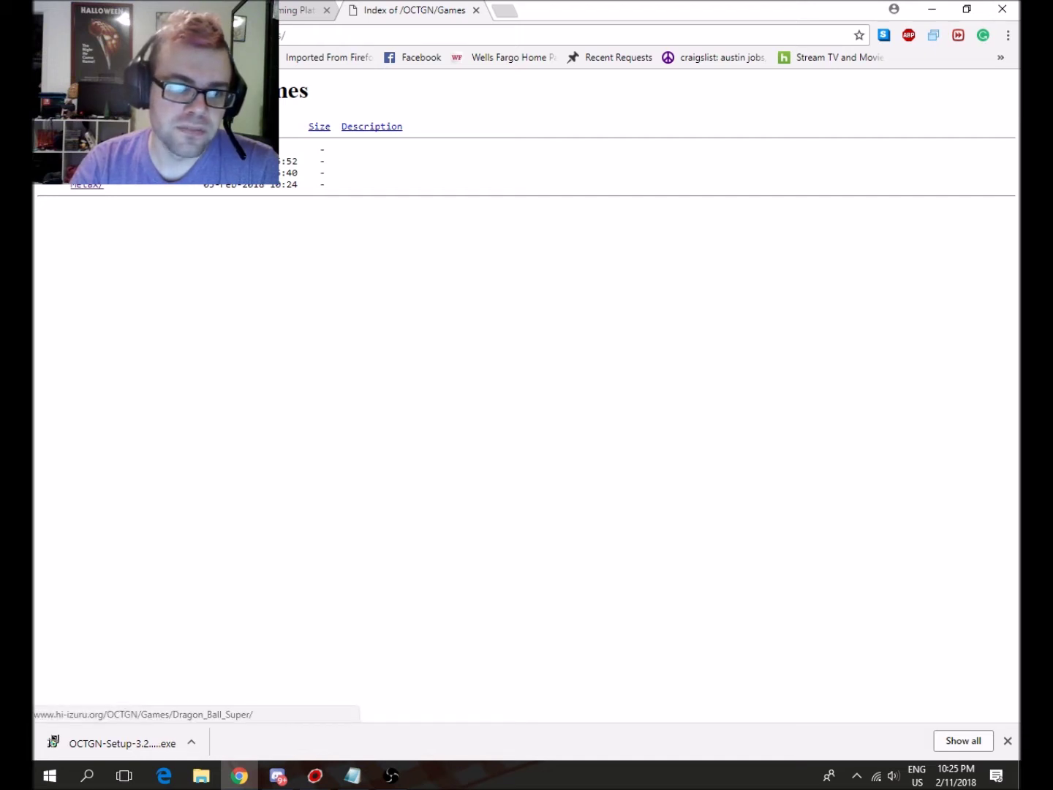
{"action": "left_click", "coordinate": [102, 161]}
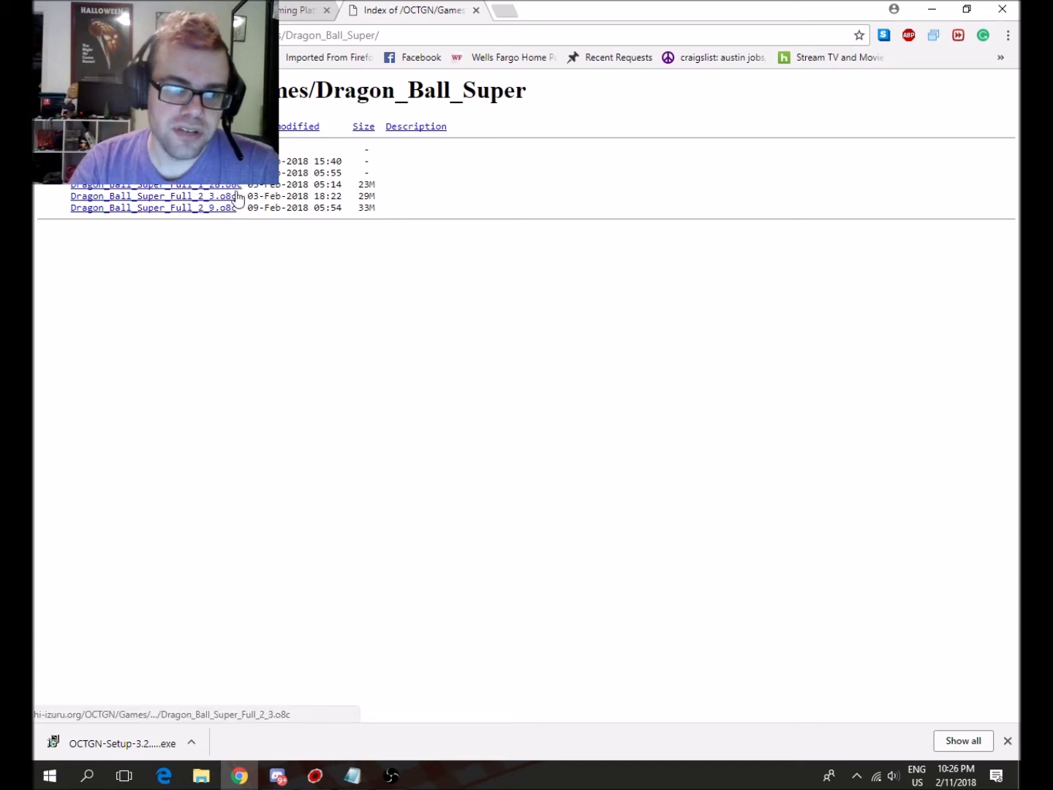
{"action": "left_click", "coordinate": [187, 181]}
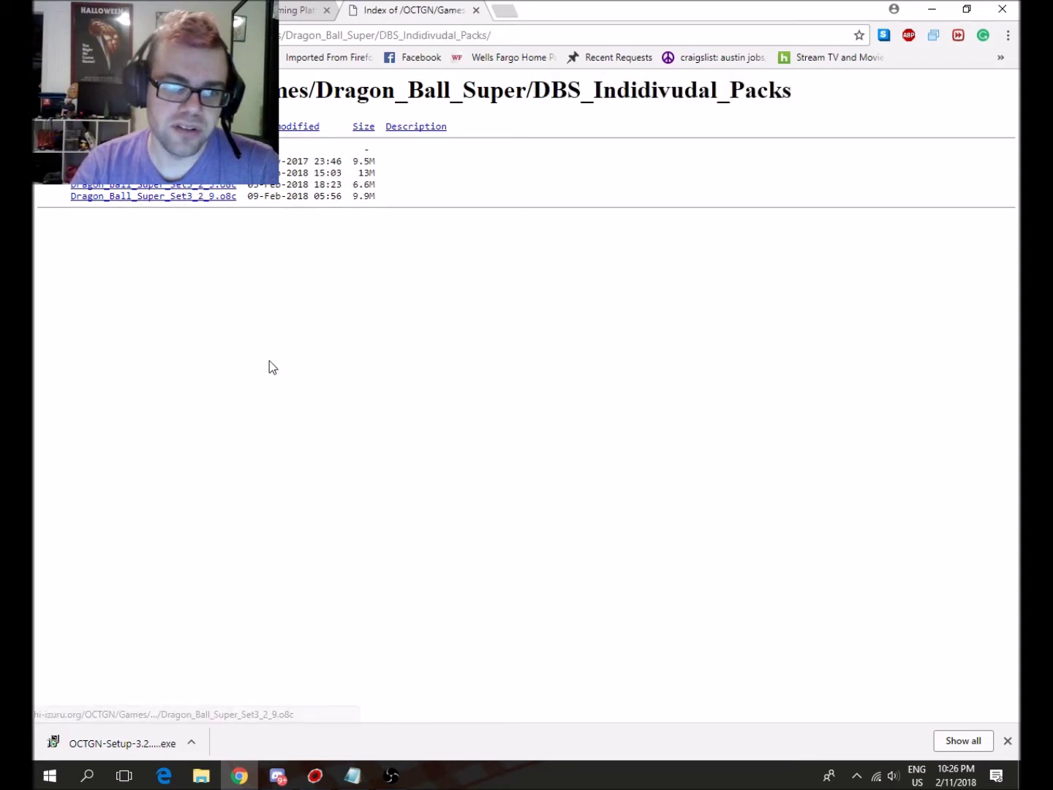
Switch to OCTGN and sign in with the account credentials already filled in
{"action": "left_click", "coordinate": [326, 773]}
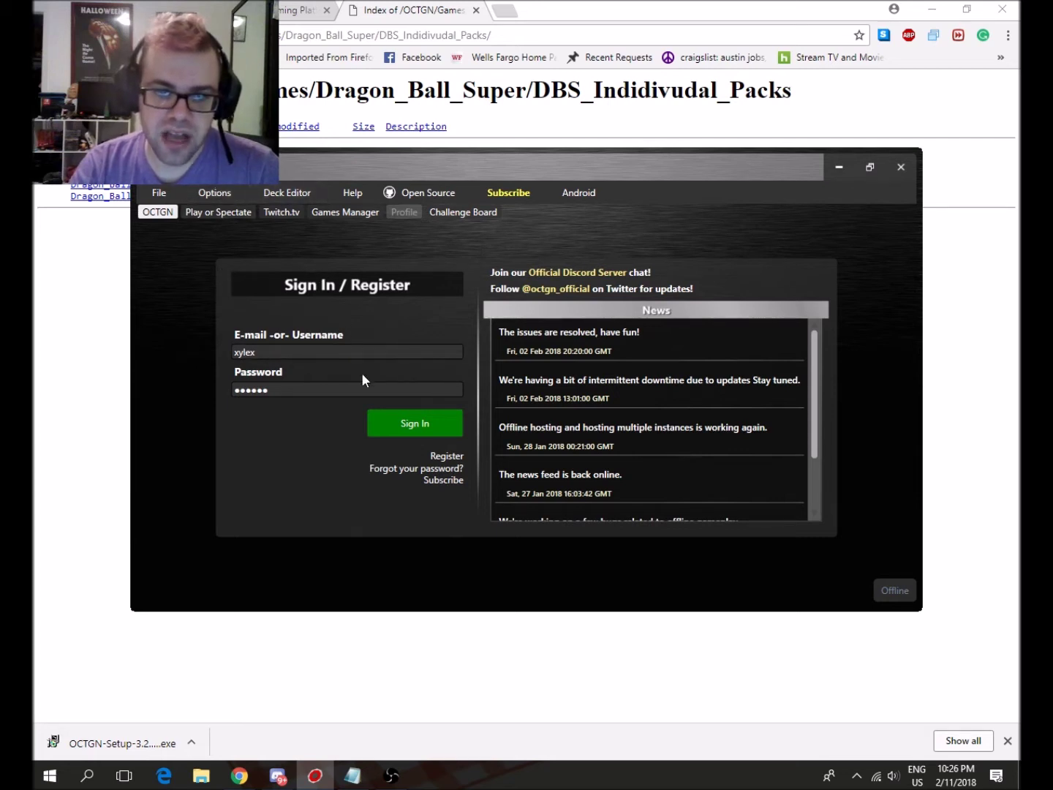
{"action": "left_click", "coordinate": [376, 435]}
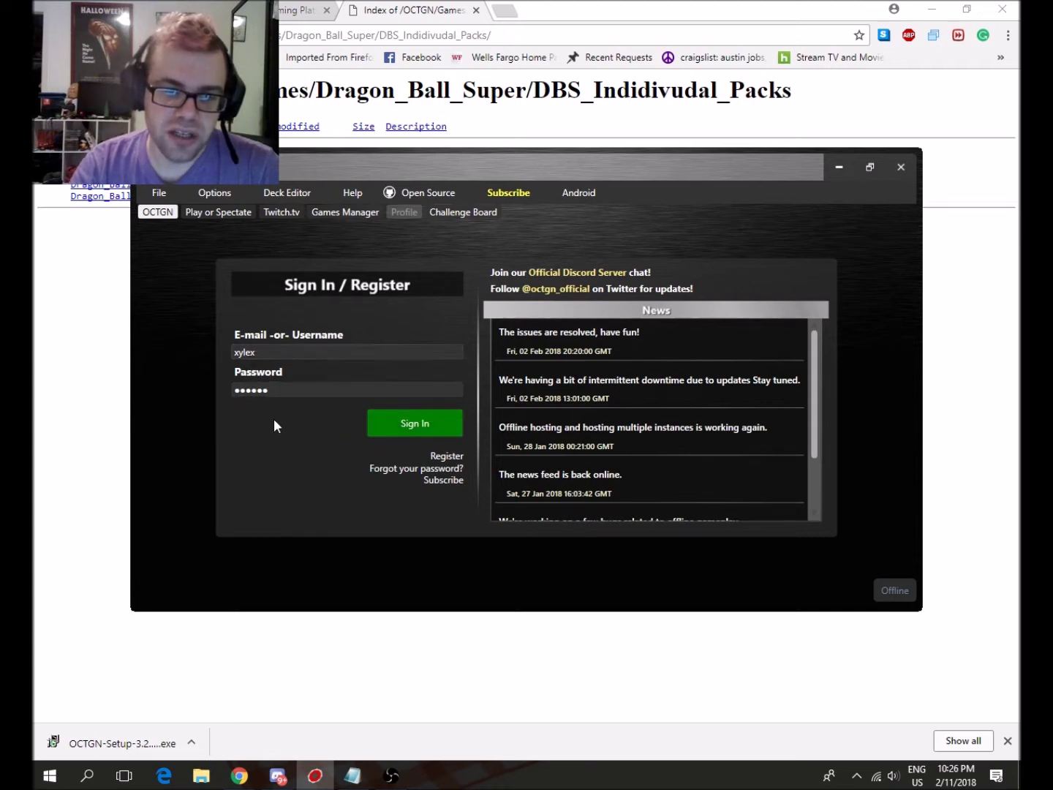
{"action": "left_click", "coordinate": [381, 422]}
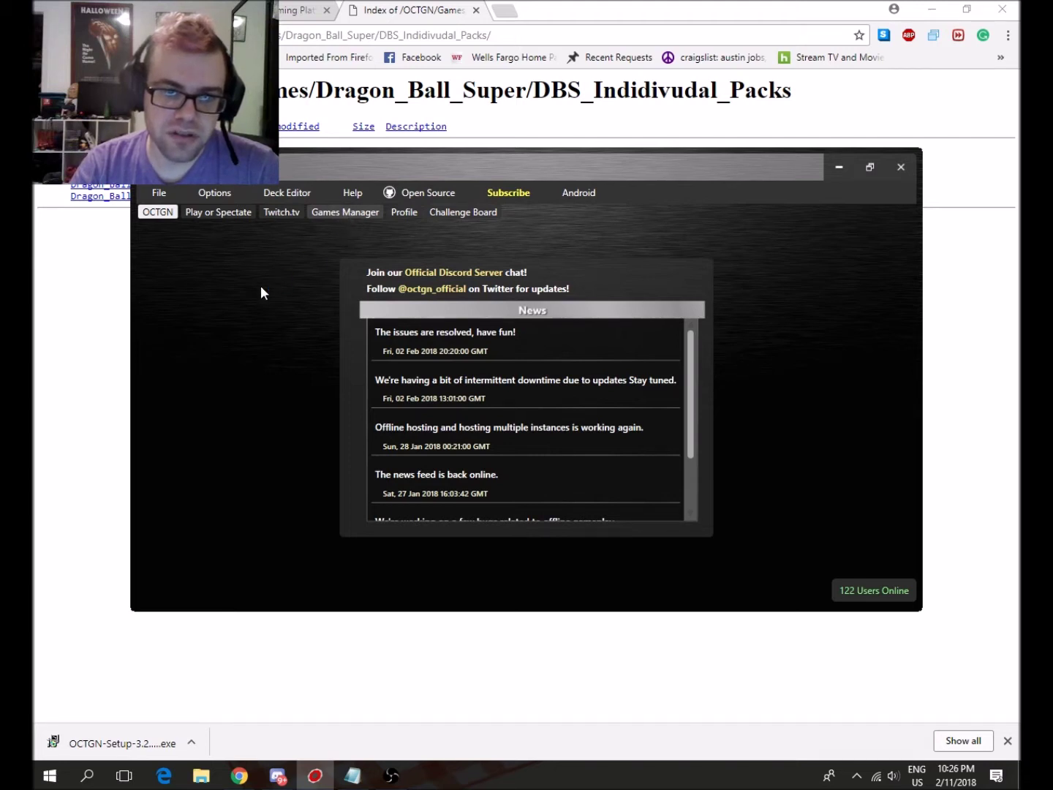
{"action": "left_click", "coordinate": [344, 213]}
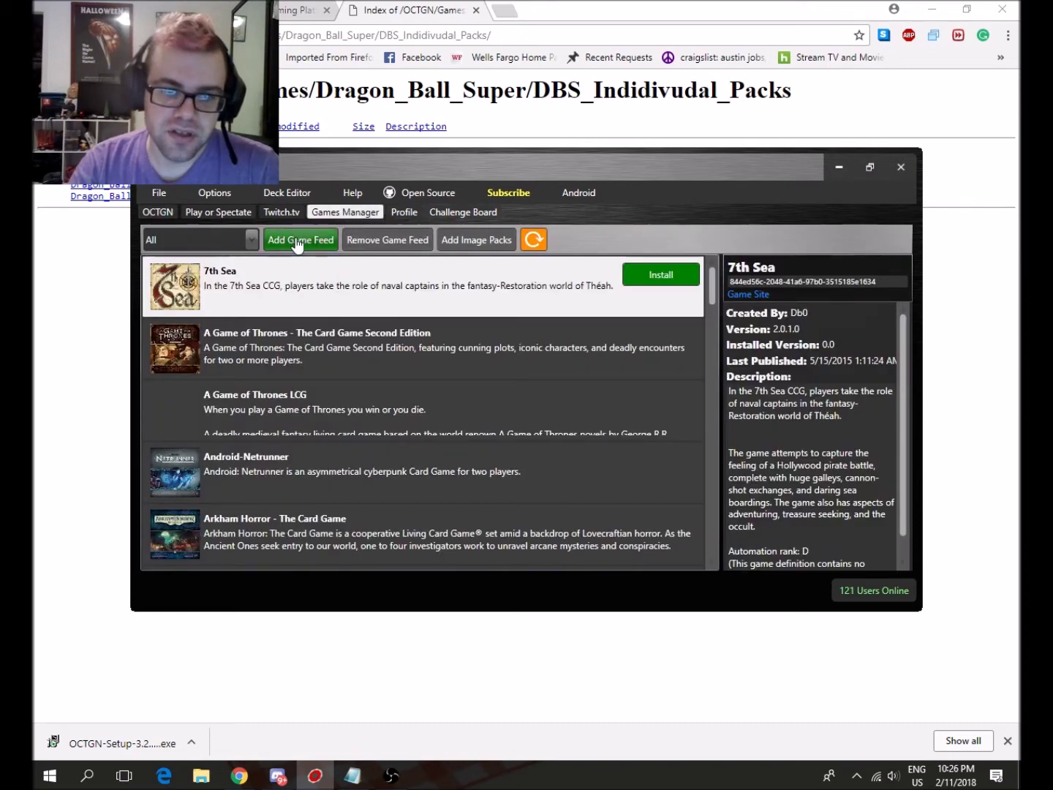
{"action": "left_click", "coordinate": [355, 781]}
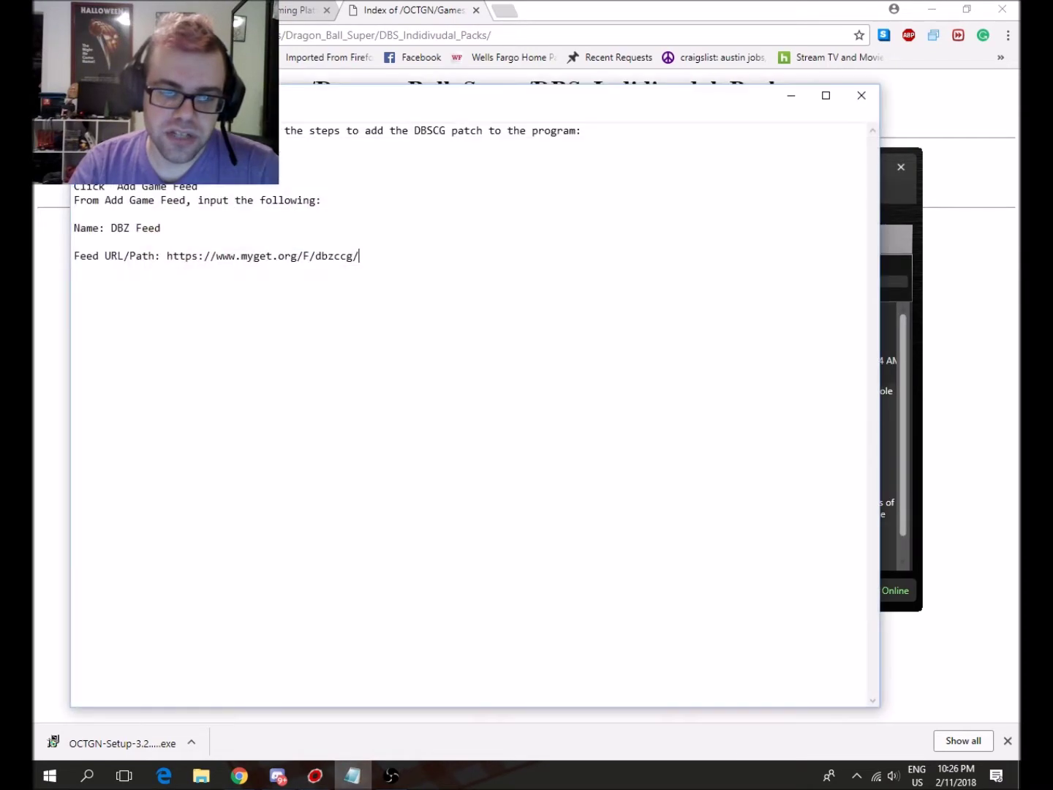
{"action": "left_click_drag", "start_coordinate": [209, 98], "coordinate": [799, 227]}
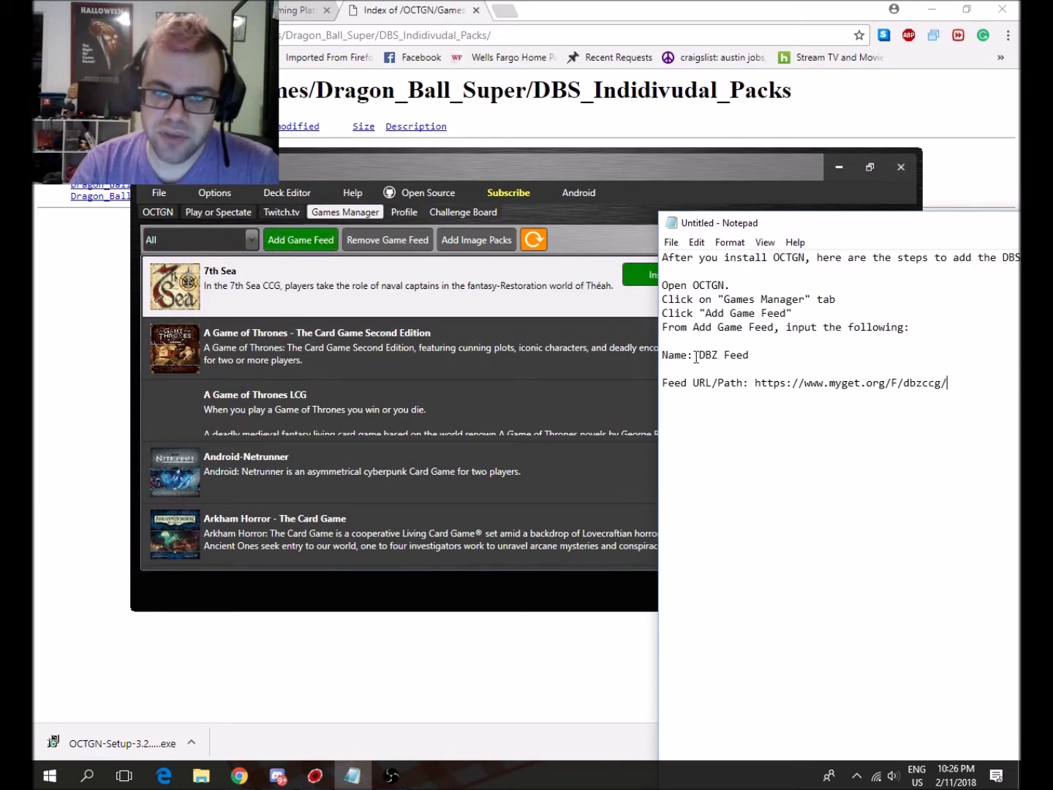
{"action": "left_click_drag", "start_coordinate": [699, 355], "coordinate": [750, 355]}
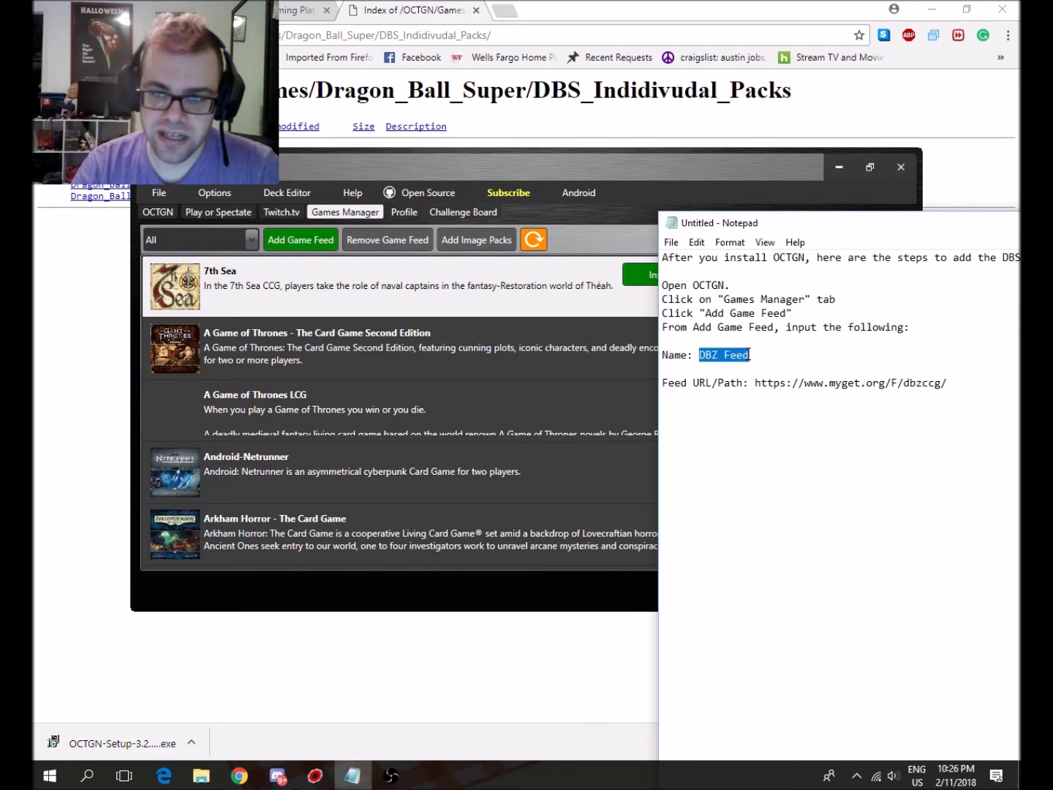
{"action": "left_click_drag", "start_coordinate": [754, 384], "coordinate": [950, 386]}
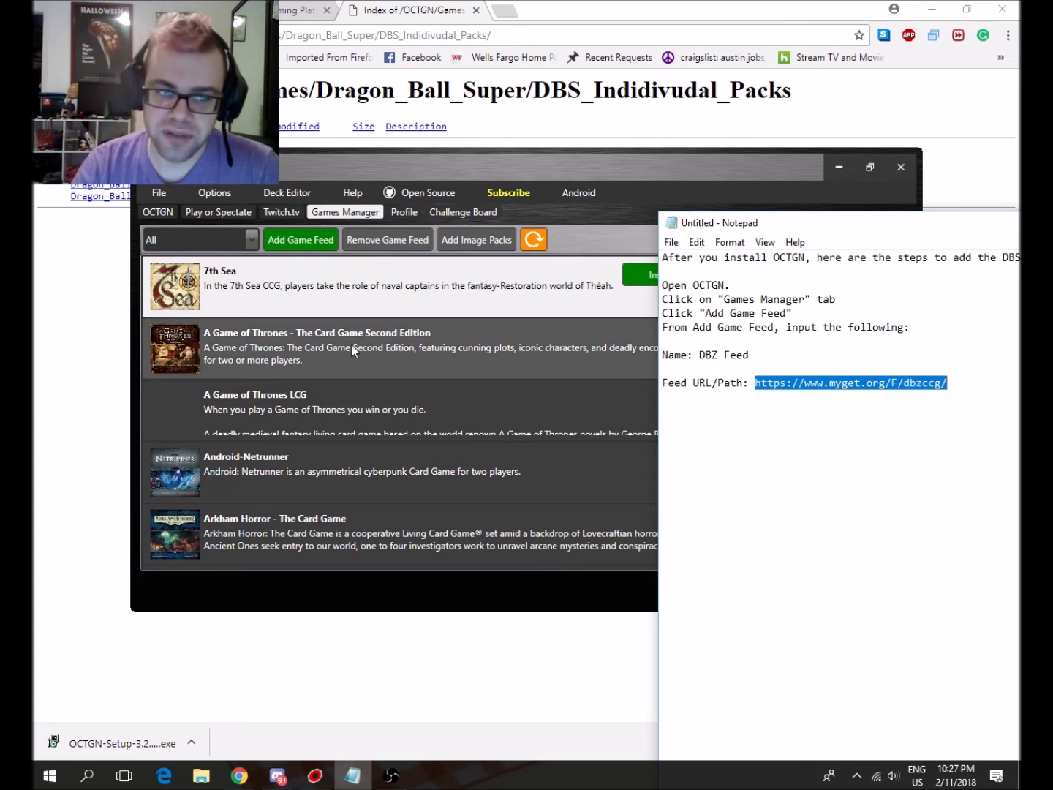
Return to OCTGN and filter the Games Manager list to the DBZ Feed
{"action": "left_click", "coordinate": [574, 230]}
{"action": "left_click", "coordinate": [187, 241]}
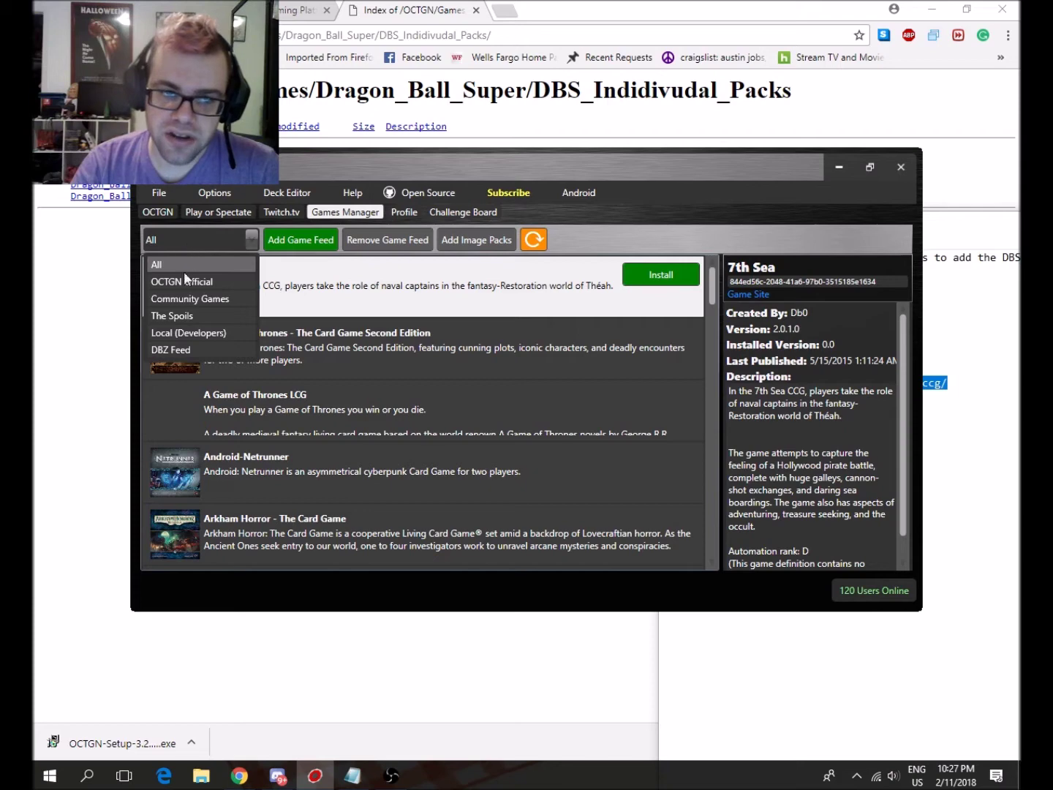
{"action": "left_click", "coordinate": [173, 346]}
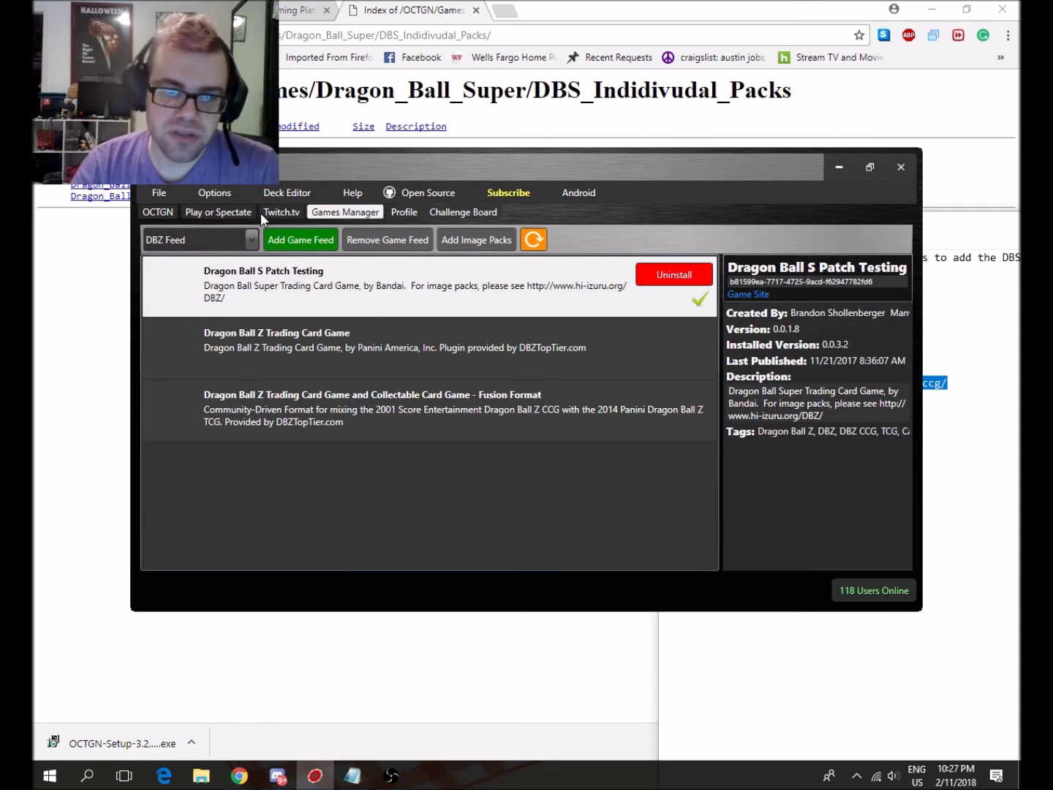
Open the Deck Editor and create a new deck for Dragon Ball S Patch Testing
{"action": "left_click", "coordinate": [273, 194]}
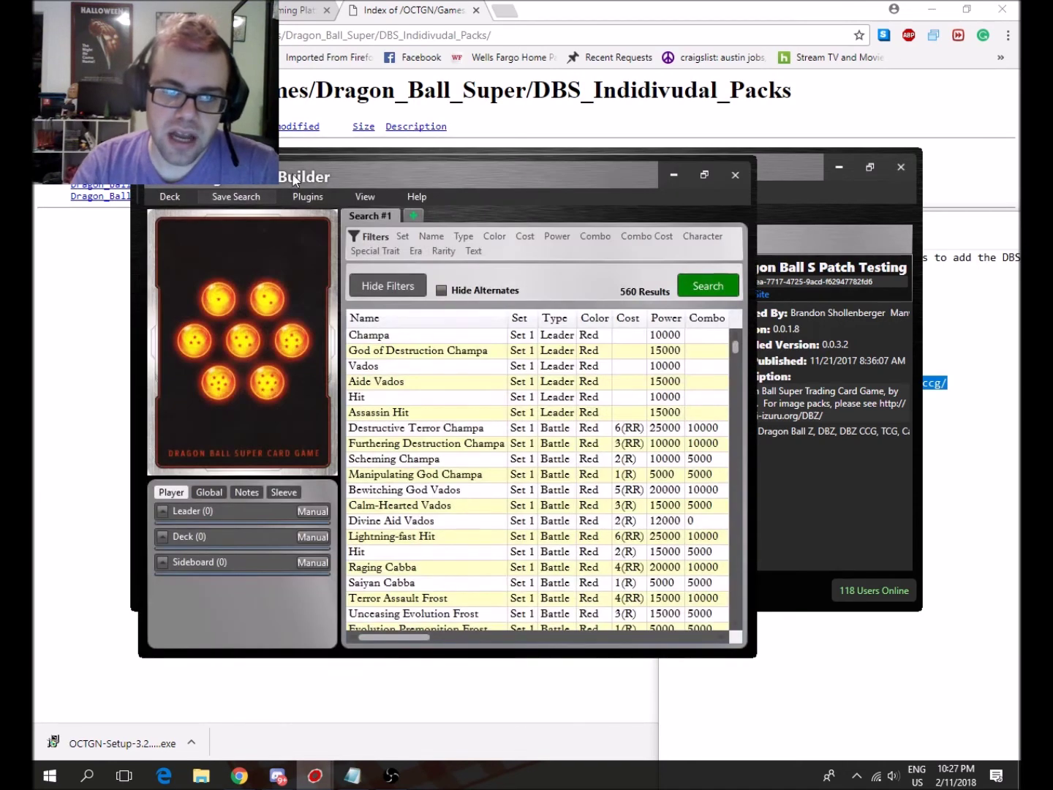
{"action": "left_click_drag", "start_coordinate": [276, 177], "coordinate": [208, 150]}
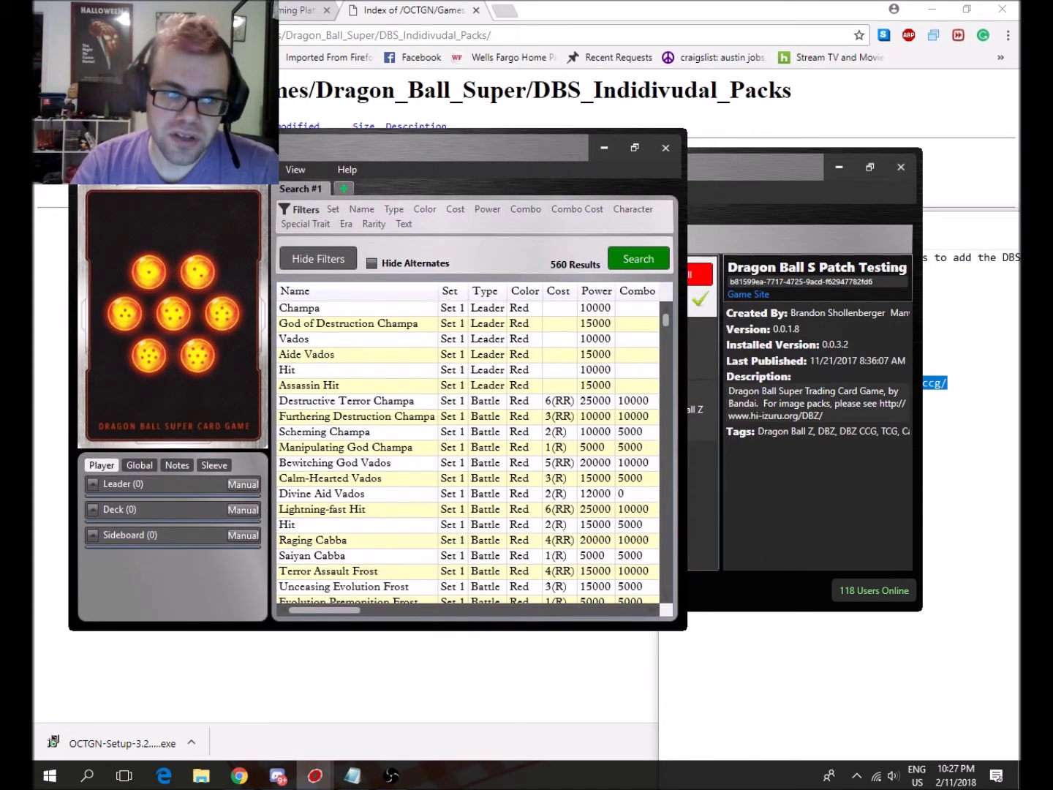
{"action": "left_click", "coordinate": [106, 169]}
{"action": "mouse_move", "coordinate": [107, 183]}
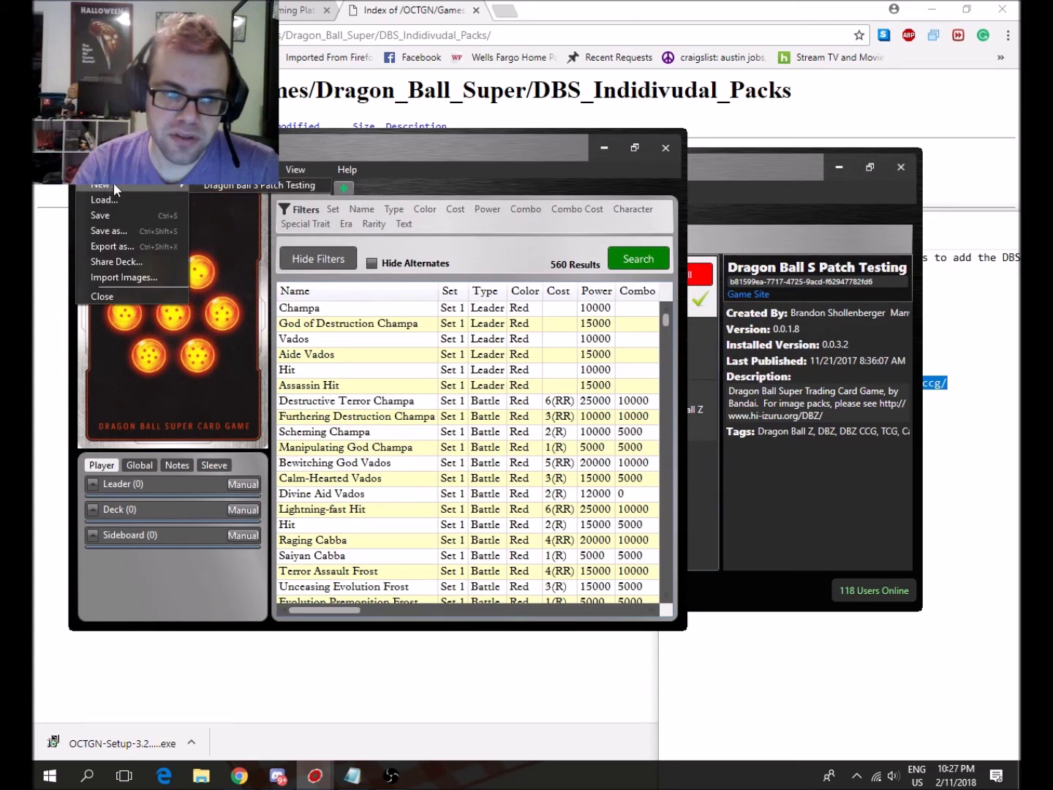
{"action": "left_click", "coordinate": [227, 189]}
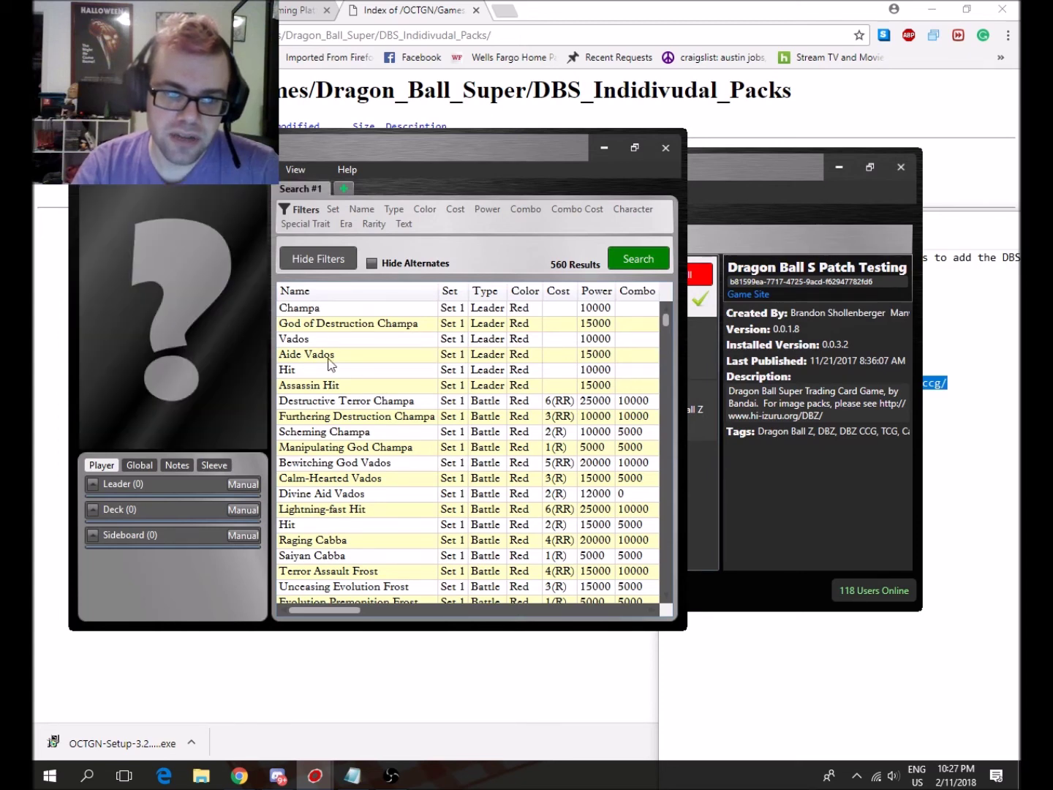
Search the card list with a Color filter containing "yellow"
{"action": "left_click", "coordinate": [424, 209]}
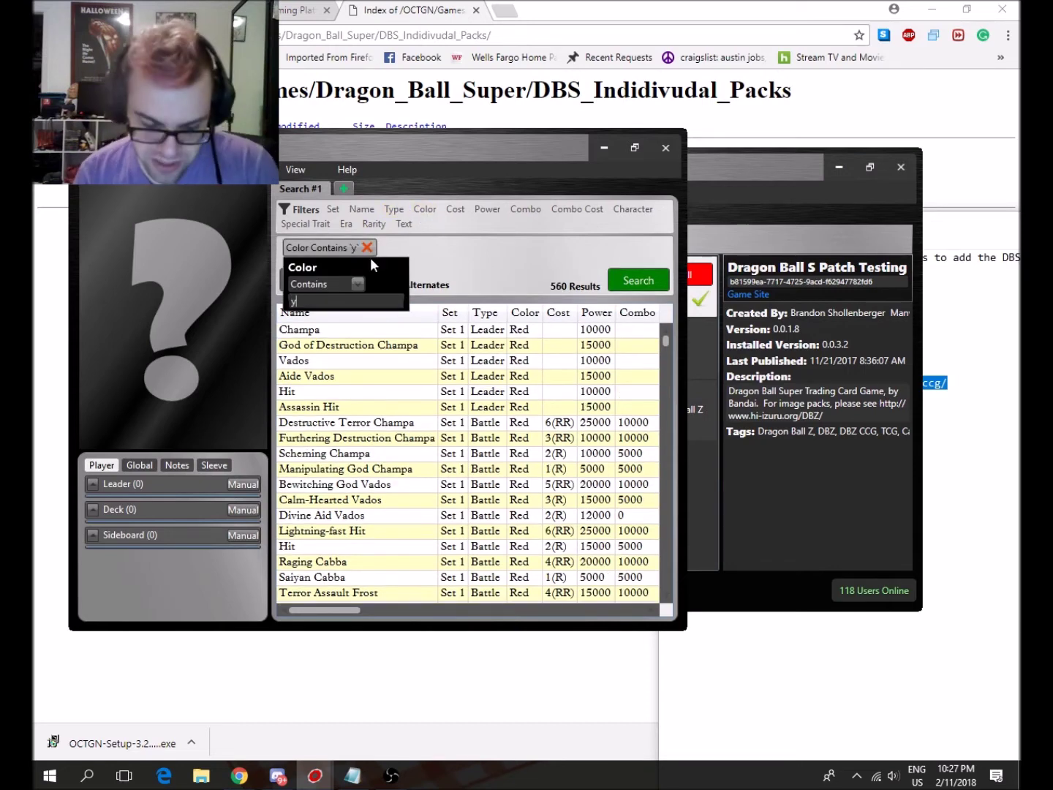
{"action": "type", "text": "yellow"}
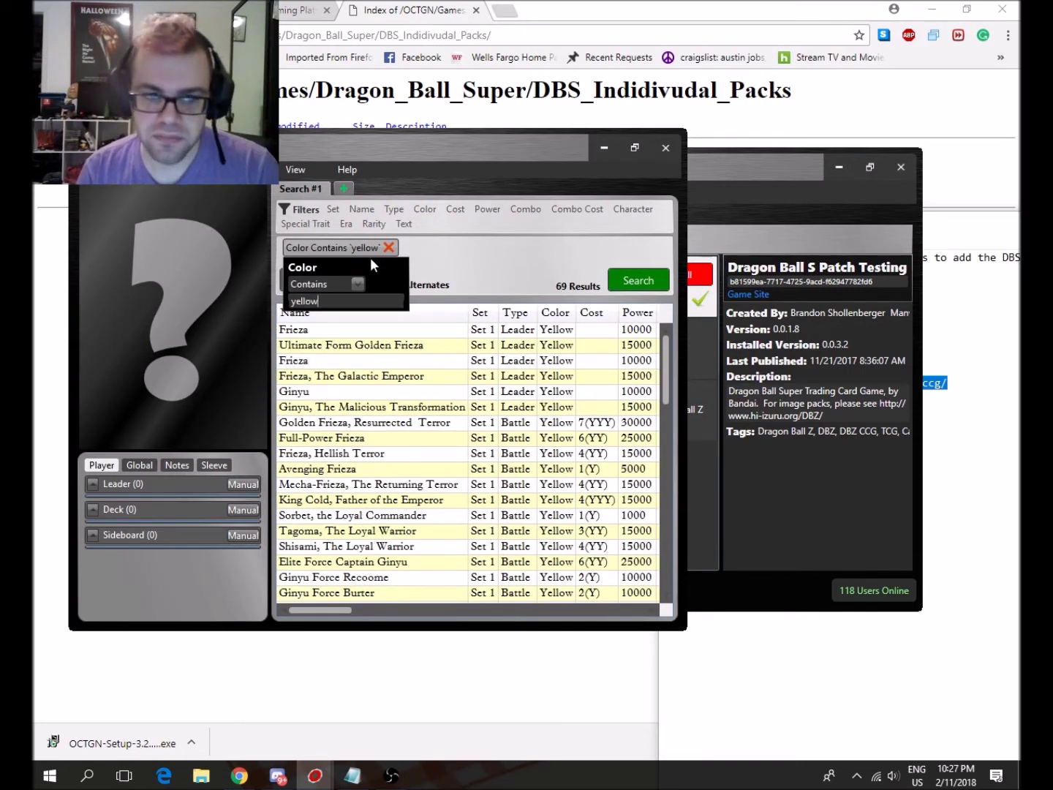
{"action": "key", "text": "Return"}
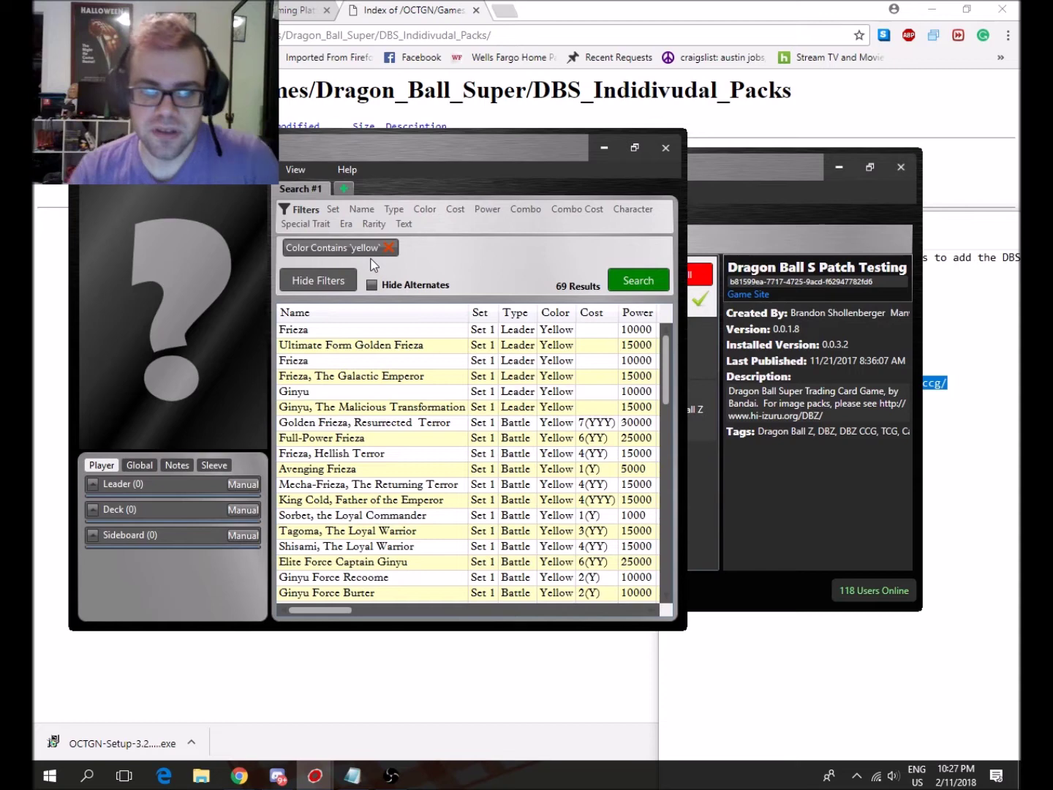
Add the first yellow Frieza card to the deck's Leader section and one Full-Power Frieza to its Deck section
{"action": "left_click", "coordinate": [416, 334]}
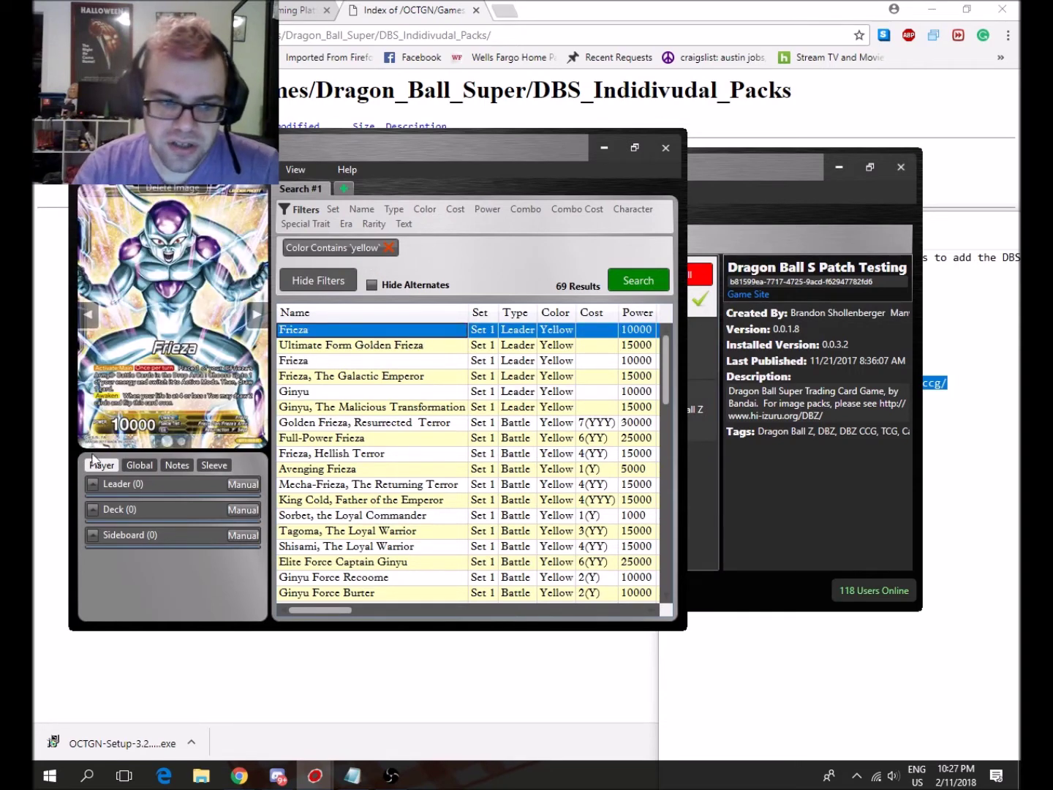
{"action": "left_click", "coordinate": [132, 487]}
{"action": "left_click", "coordinate": [132, 487]}
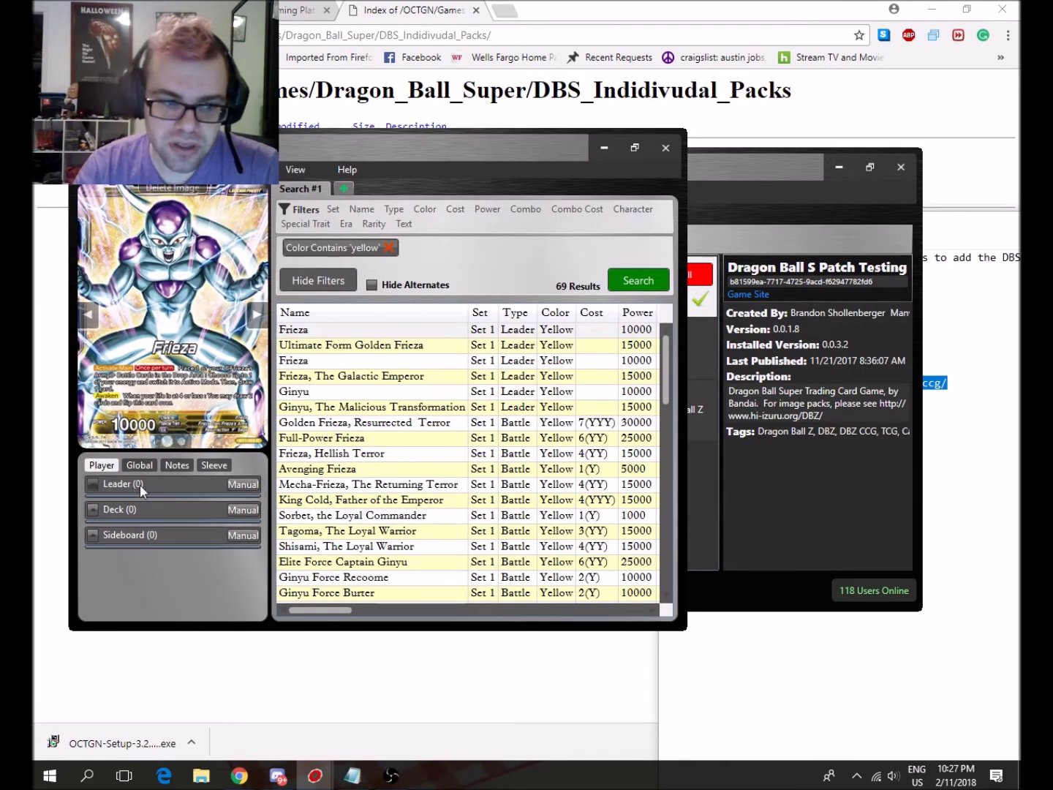
{"action": "double_click", "coordinate": [318, 332]}
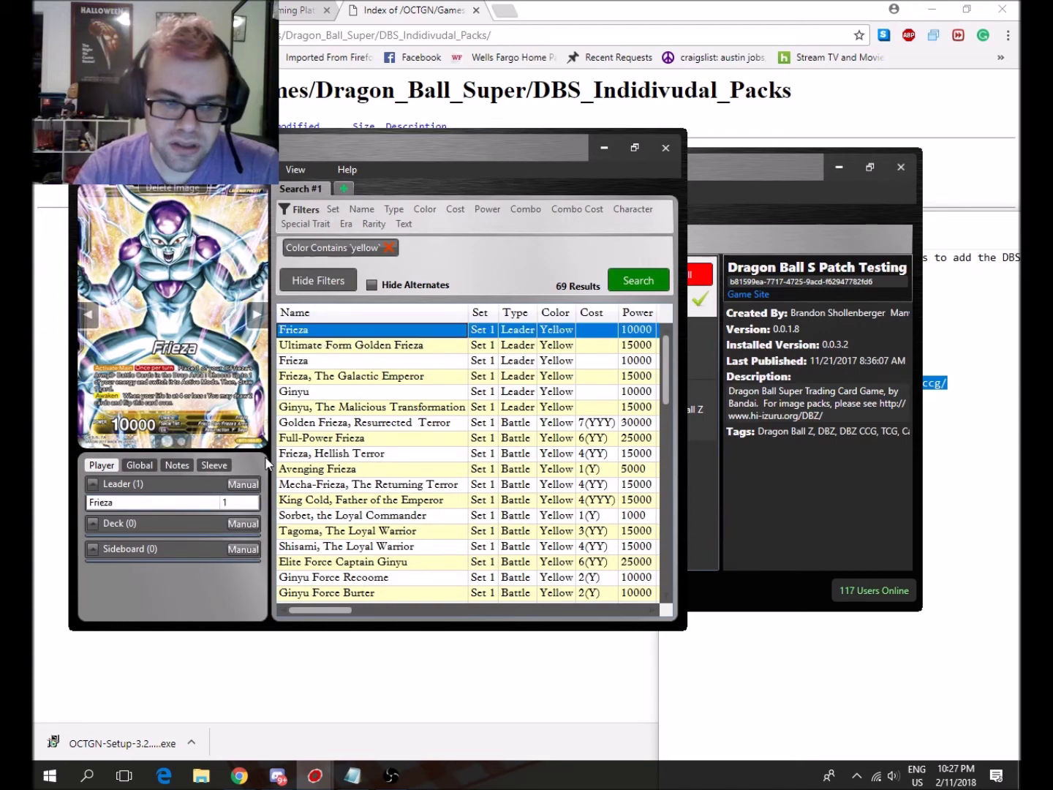
{"action": "left_click", "coordinate": [161, 533]}
{"action": "left_click", "coordinate": [161, 530]}
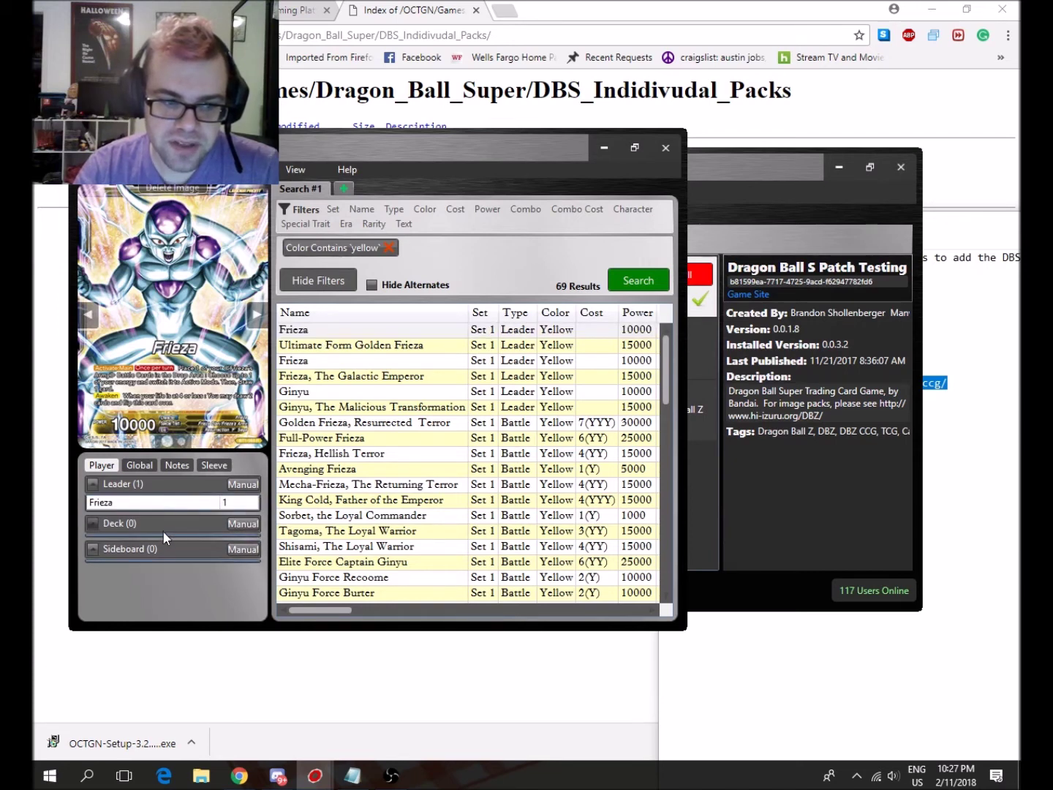
{"action": "double_click", "coordinate": [358, 438]}
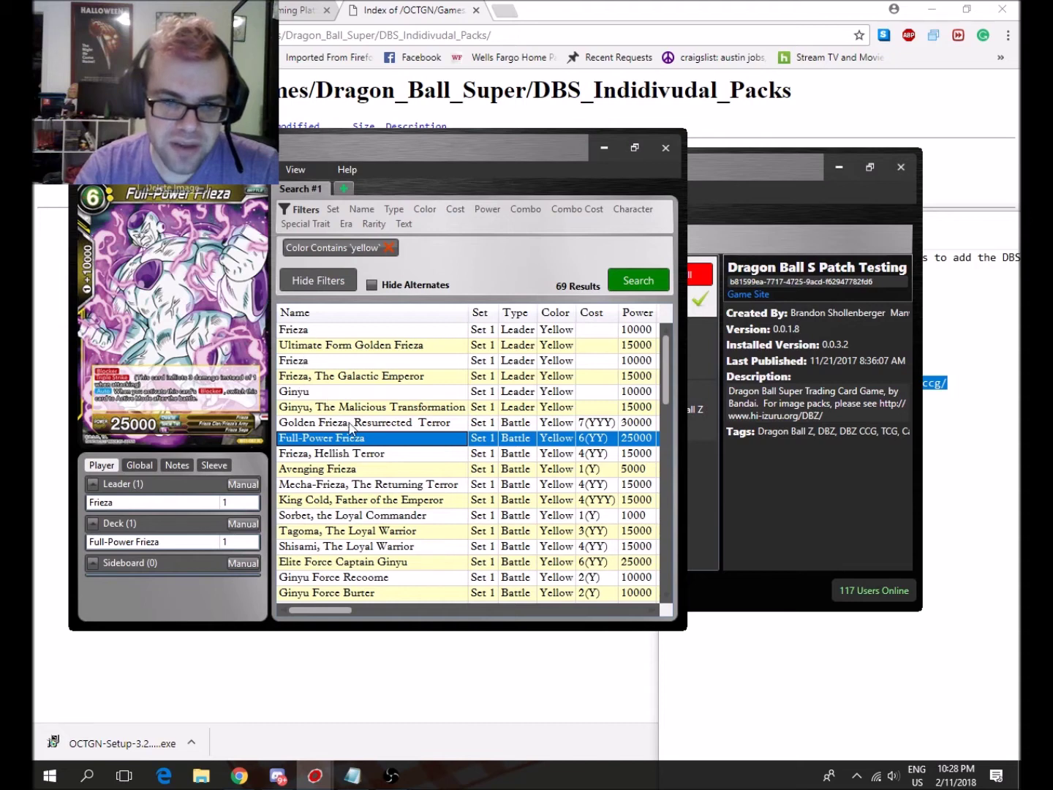
Start a new Dragon Ball S Patch Testing deck without saving the current one, and close the deck editor
{"action": "left_click", "coordinate": [91, 168]}
{"action": "mouse_move", "coordinate": [117, 182]}
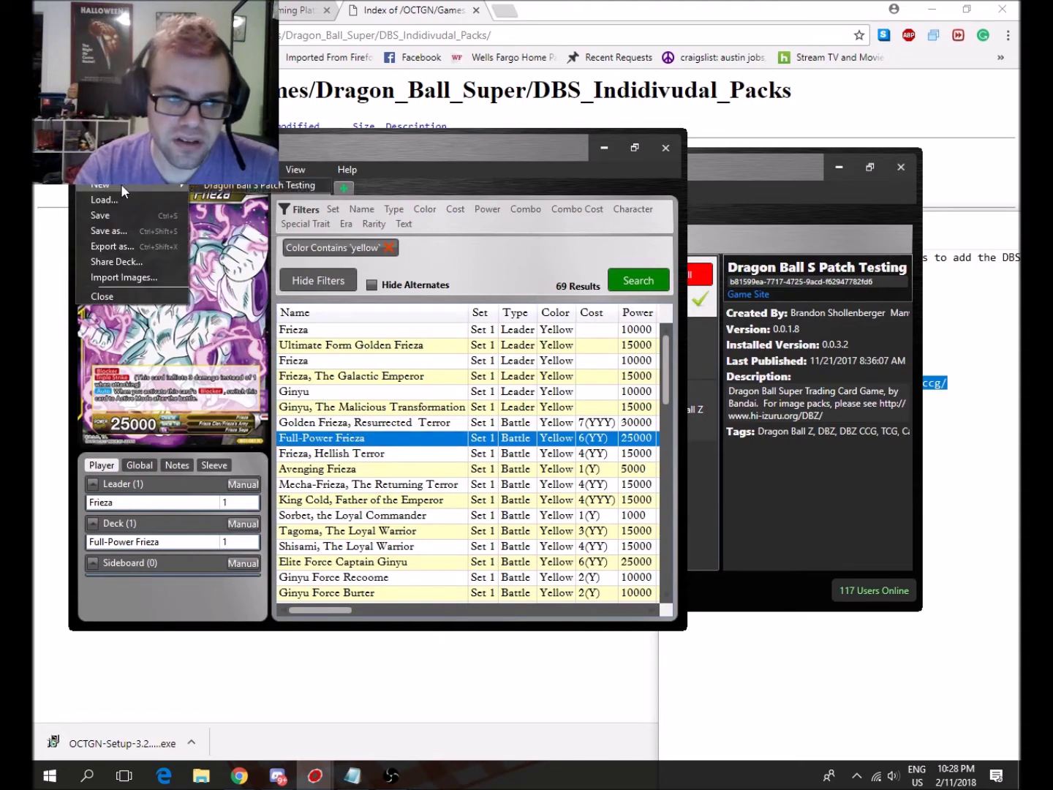
{"action": "left_click", "coordinate": [254, 187]}
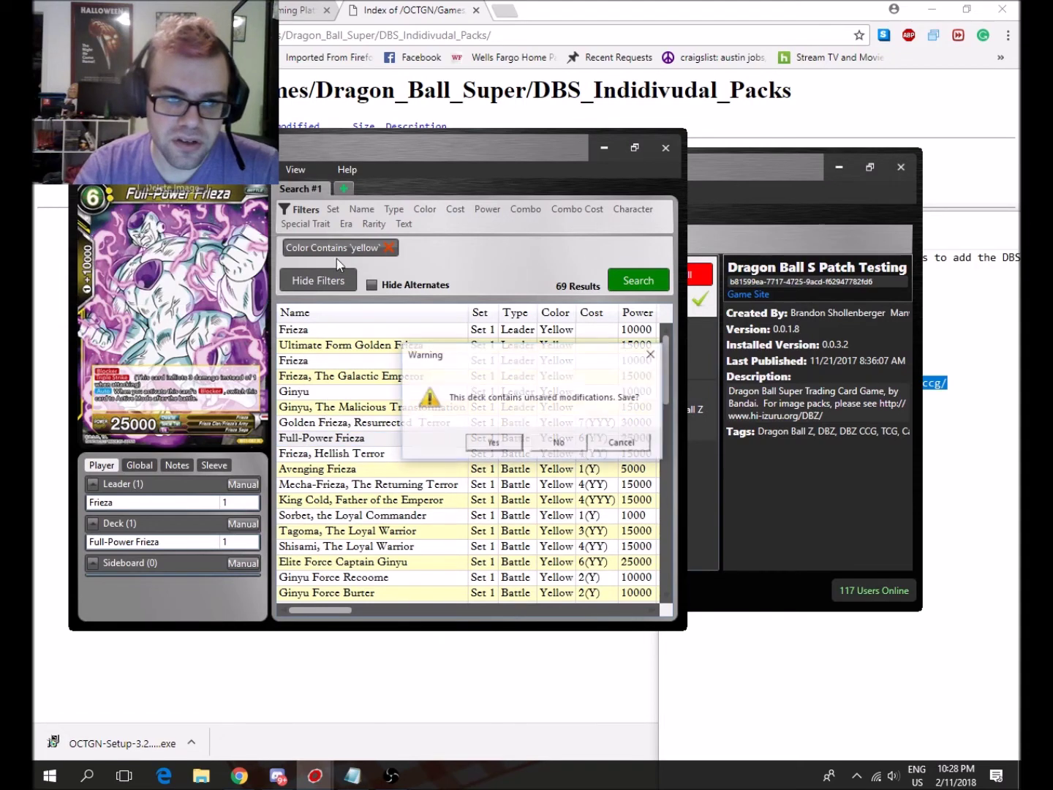
{"action": "left_click", "coordinate": [559, 443]}
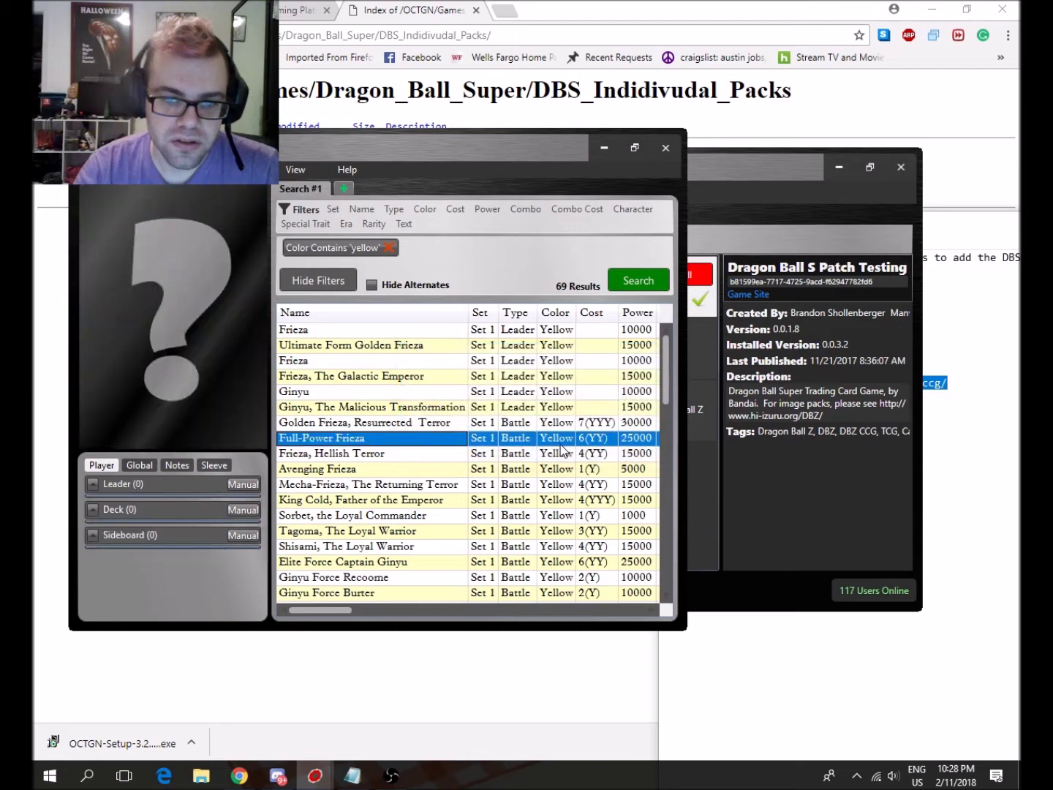
{"action": "left_click", "coordinate": [673, 144]}
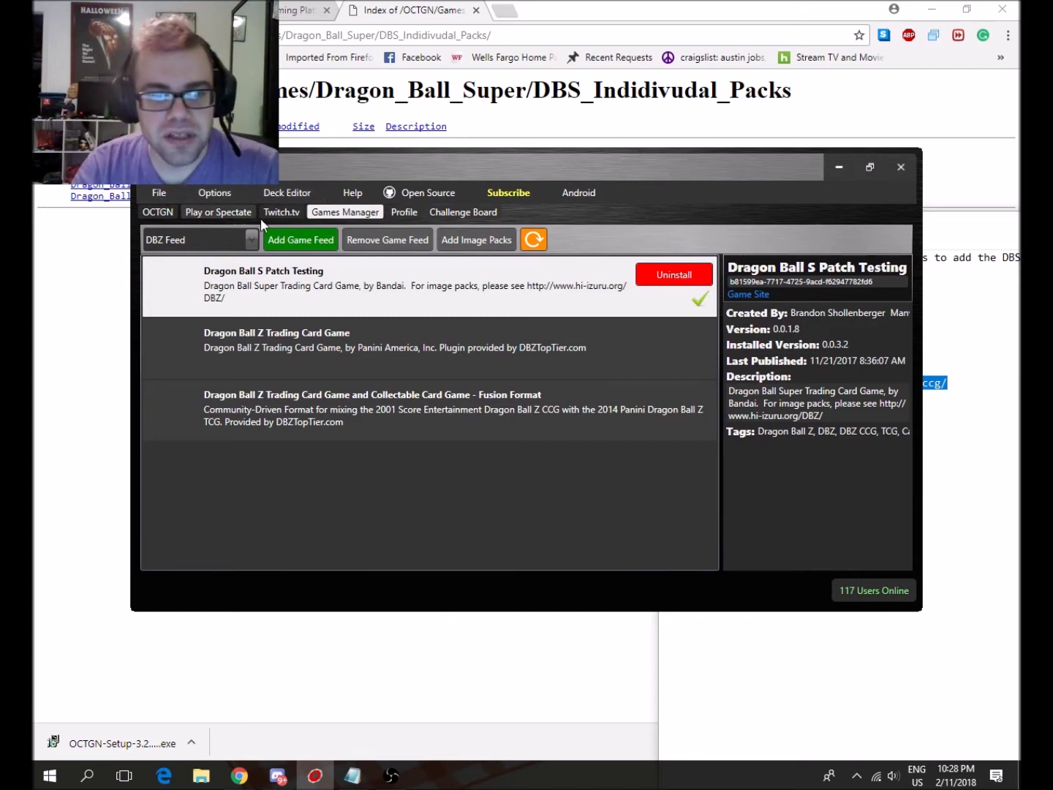
Show the hosted games and join the Dragon Ball S Patch Testing game, moving its lobby window higher
{"action": "left_click", "coordinate": [167, 214]}
{"action": "left_click", "coordinate": [209, 212]}
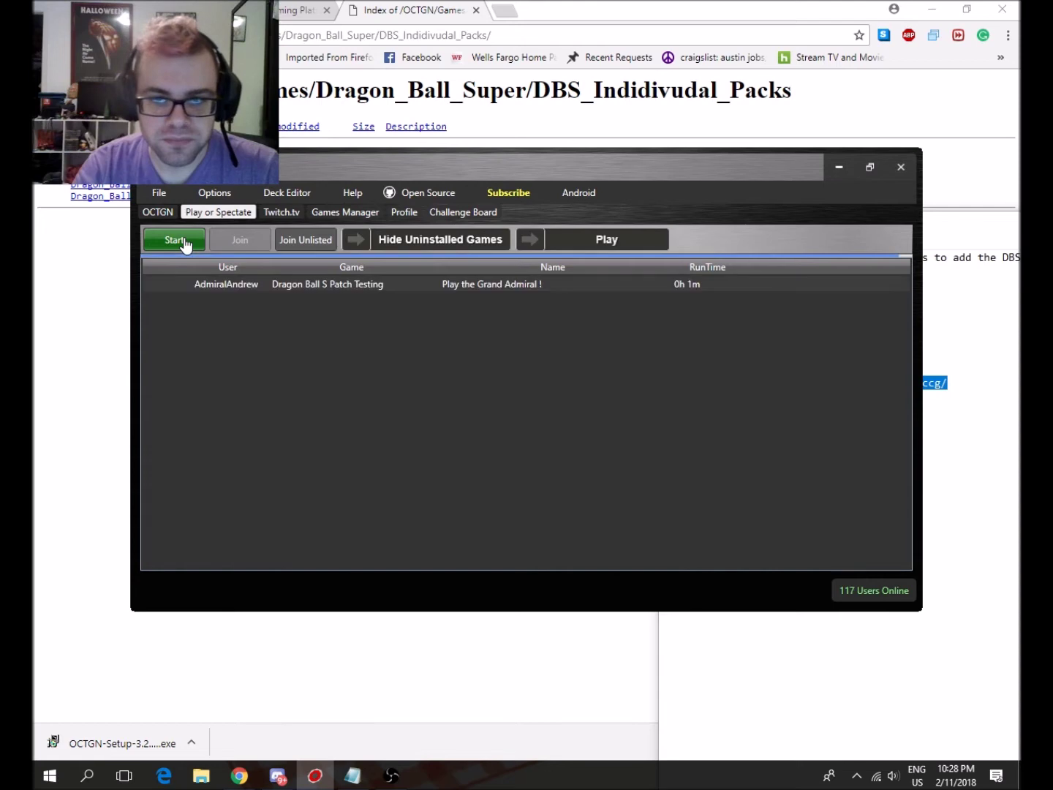
{"action": "double_click", "coordinate": [355, 283]}
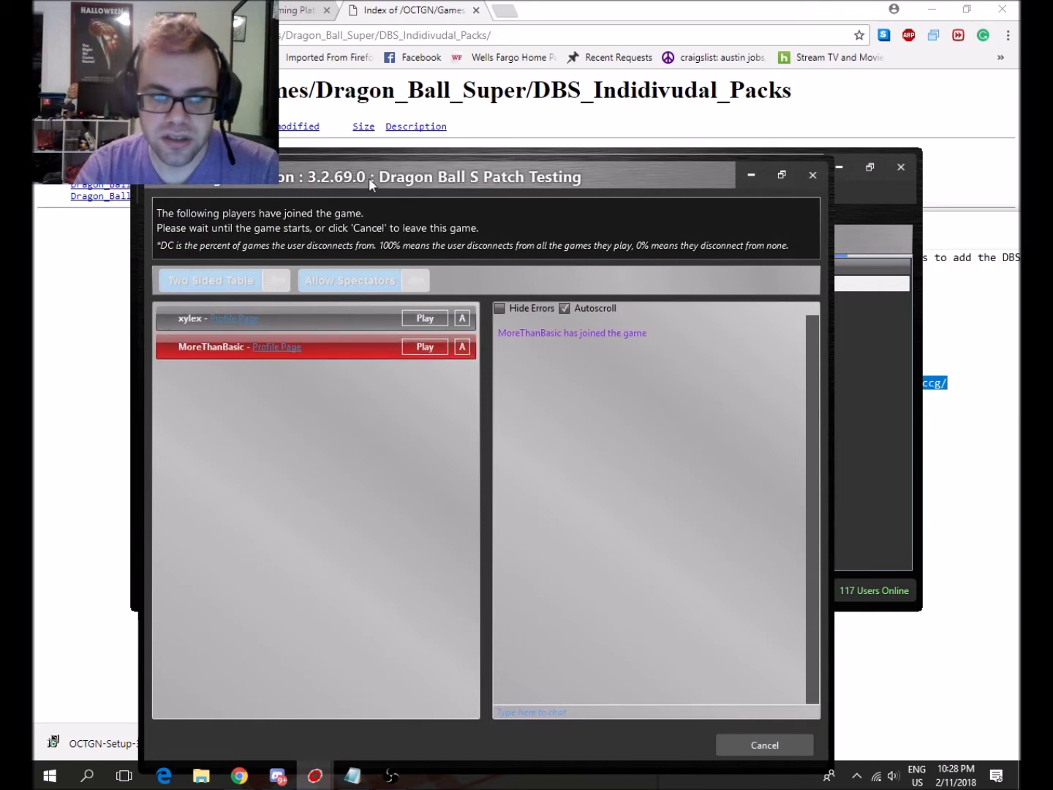
{"action": "left_click_drag", "start_coordinate": [369, 178], "coordinate": [356, 113]}
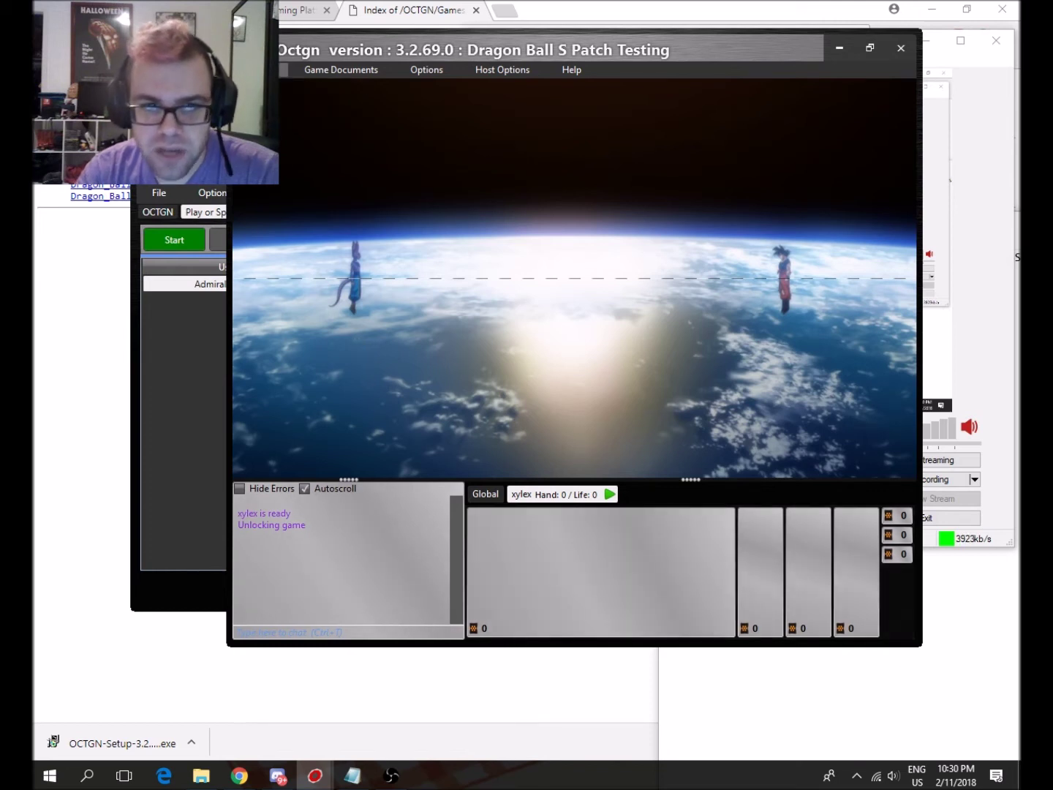
Load the ginyu.o8d deck into the game and shuffle the Deck pile
{"action": "left_click", "coordinate": [253, 69]}
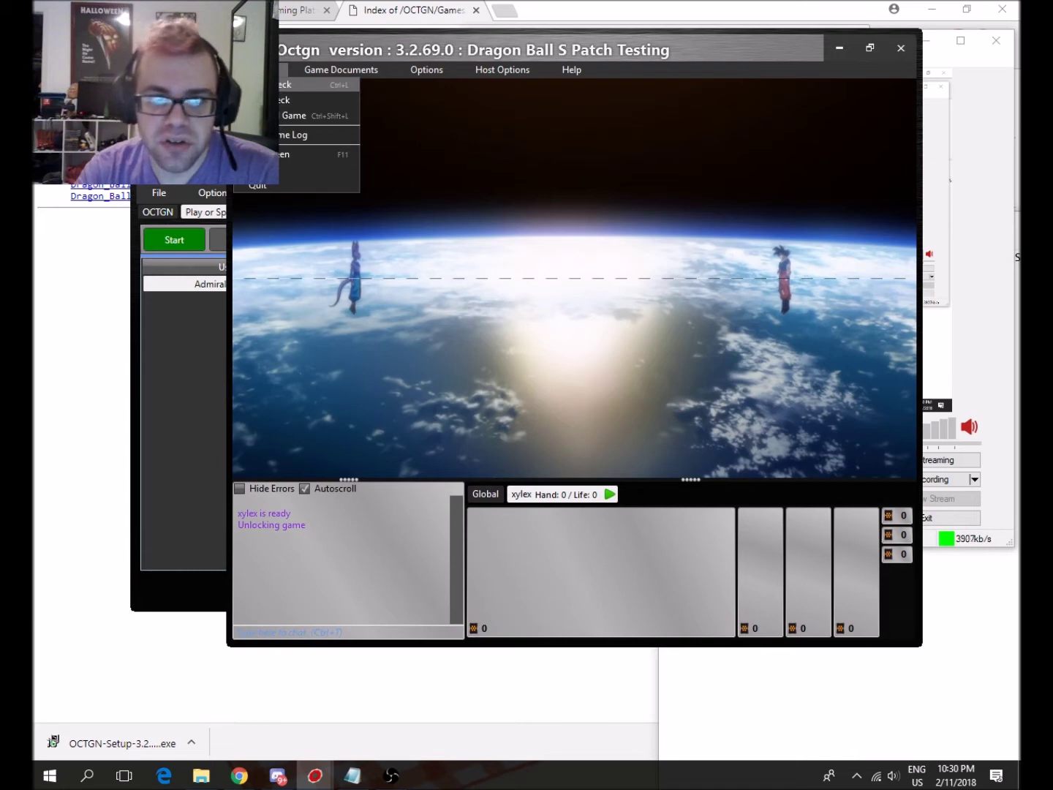
{"action": "left_click", "coordinate": [263, 84]}
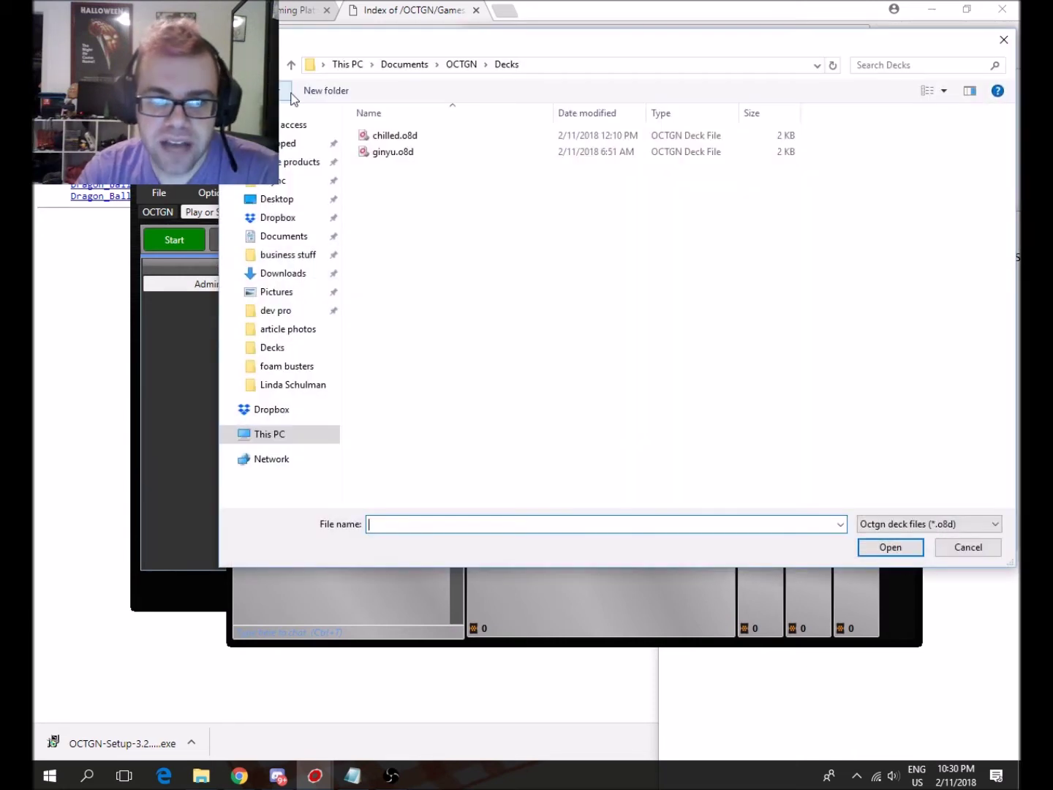
{"action": "double_click", "coordinate": [428, 154]}
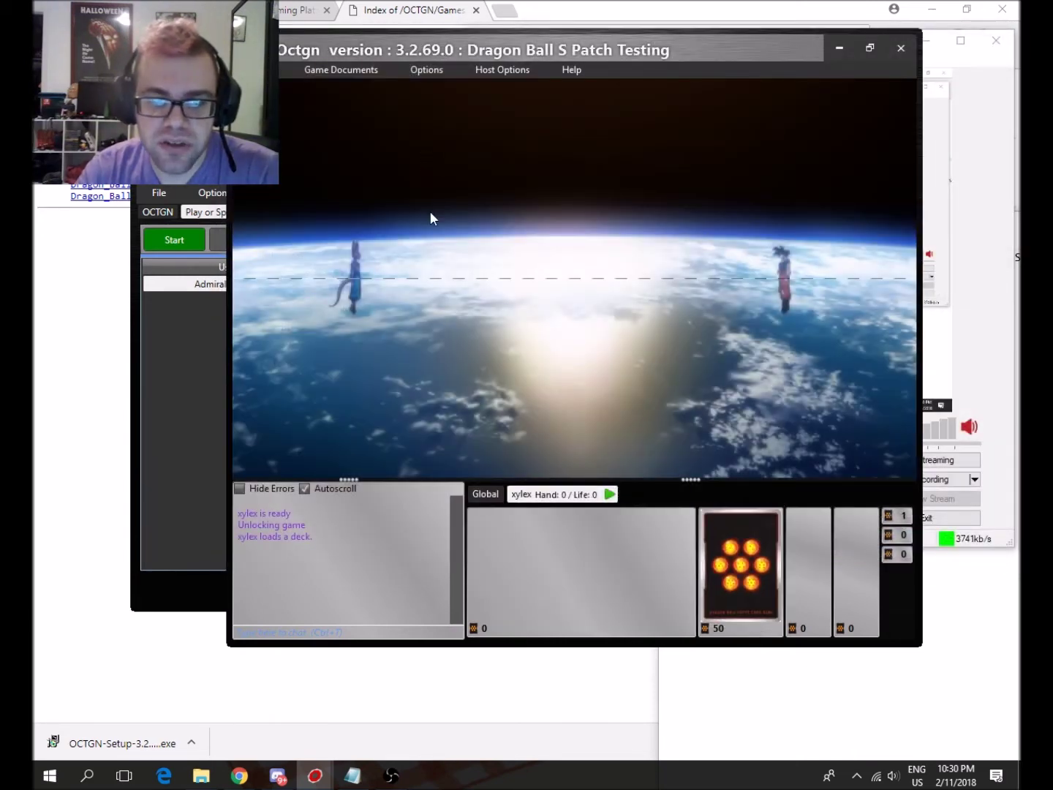
{"action": "right_click", "coordinate": [724, 564]}
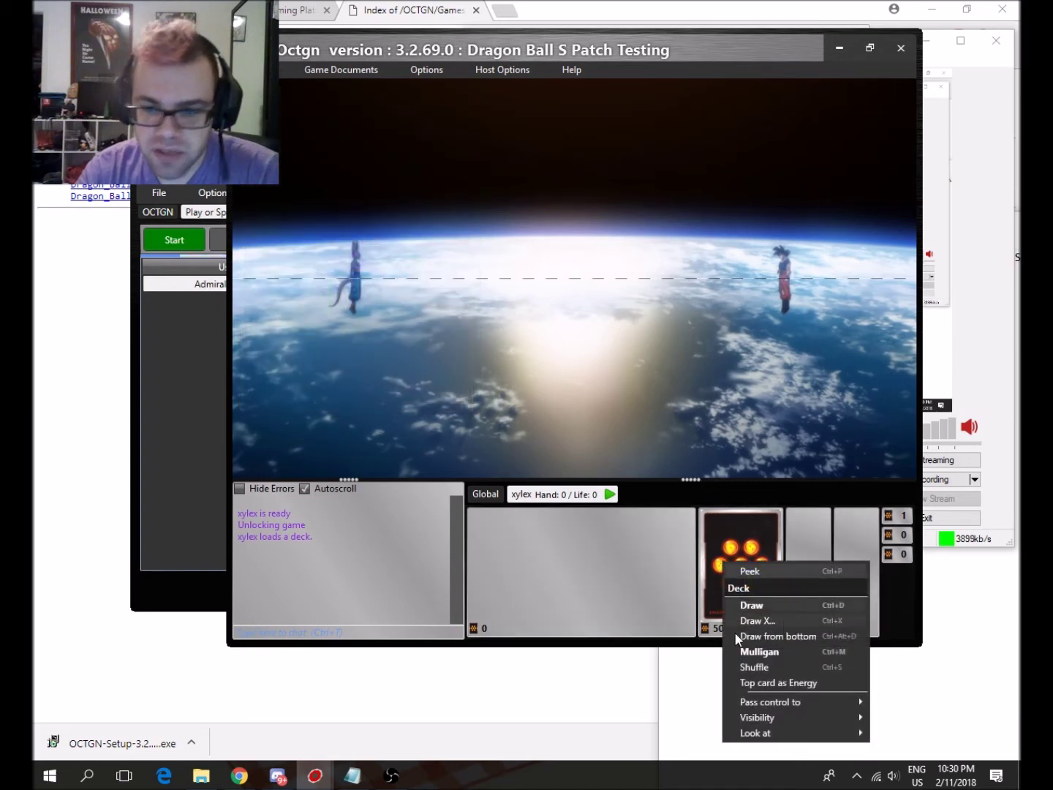
{"action": "left_click", "coordinate": [753, 667]}
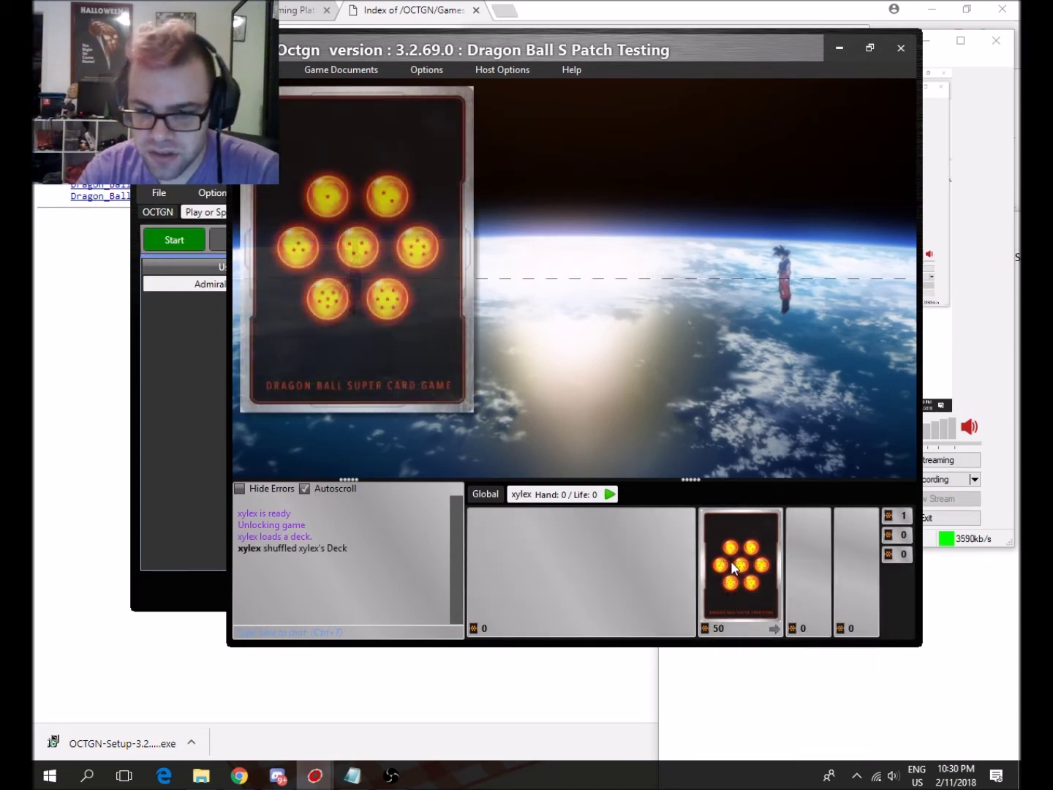
Draw an opening hand of 6 cards from the deck
{"action": "right_click", "coordinate": [732, 568]}
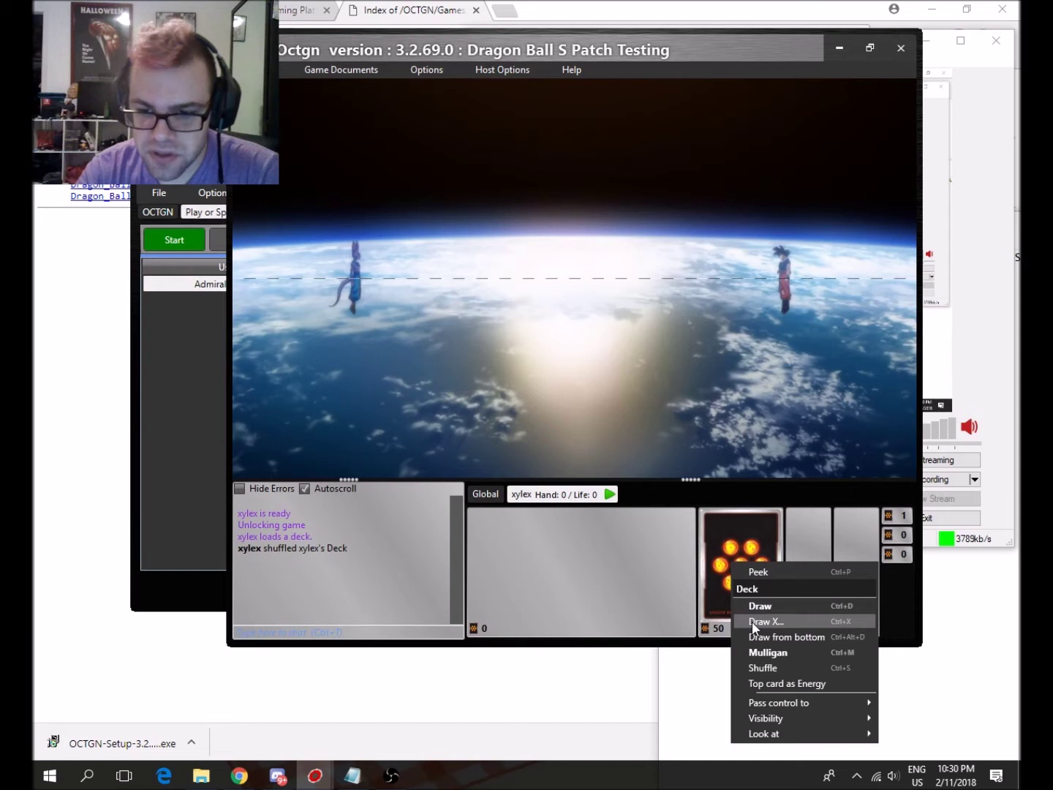
{"action": "left_click", "coordinate": [752, 622]}
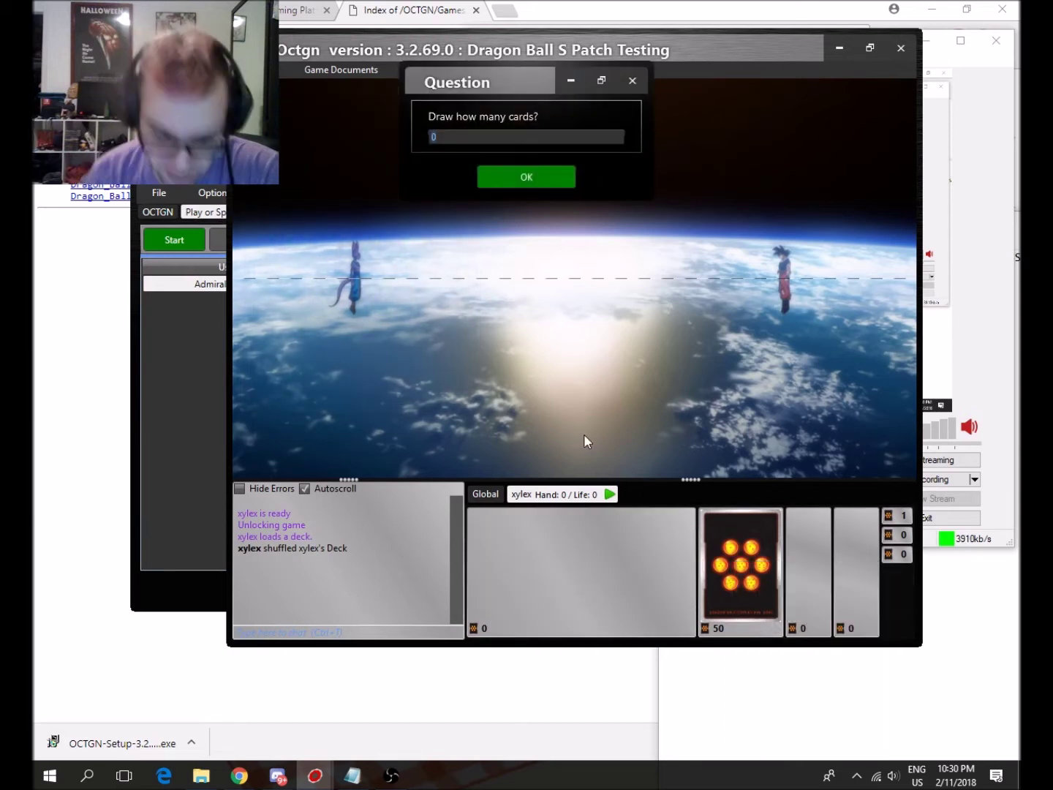
{"action": "left_click", "coordinate": [535, 177]}
Announce "mull 2" in the chat, return Ginyu, The Reliable Captain and Ginyu Force Jeice from the hand to the deck, and shuffle it
{"action": "mouse_move", "coordinate": [637, 620]}
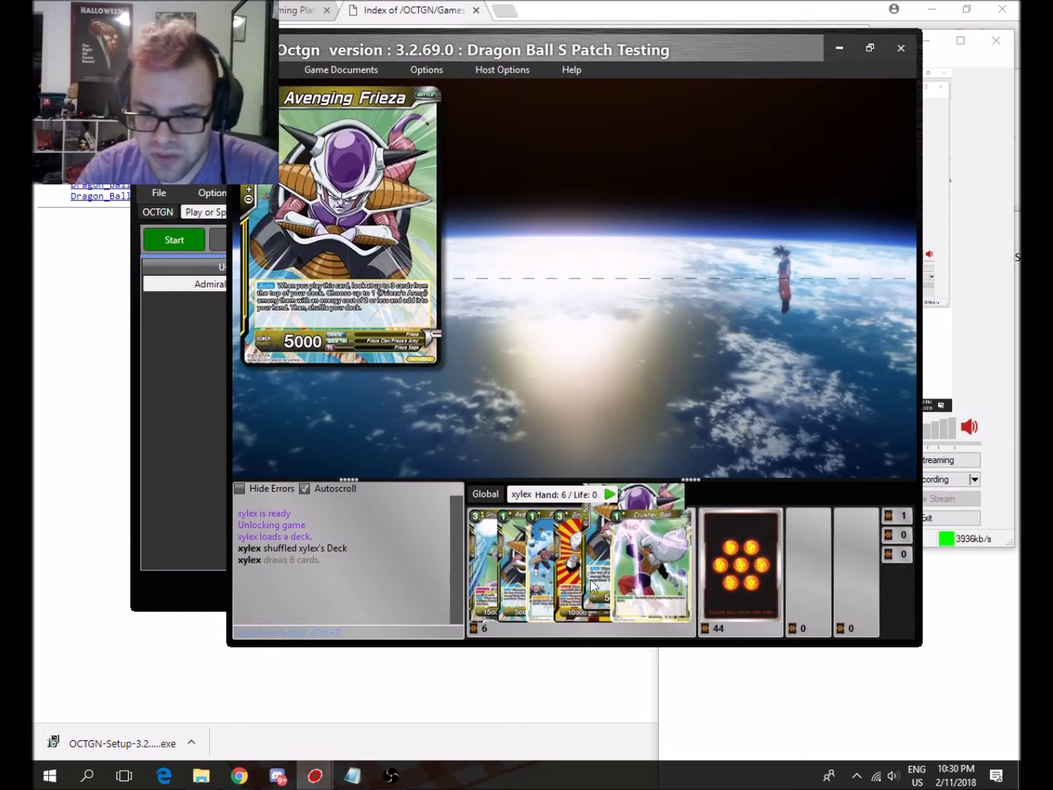
{"action": "left_click_drag", "start_coordinate": [590, 579], "coordinate": [503, 564]}
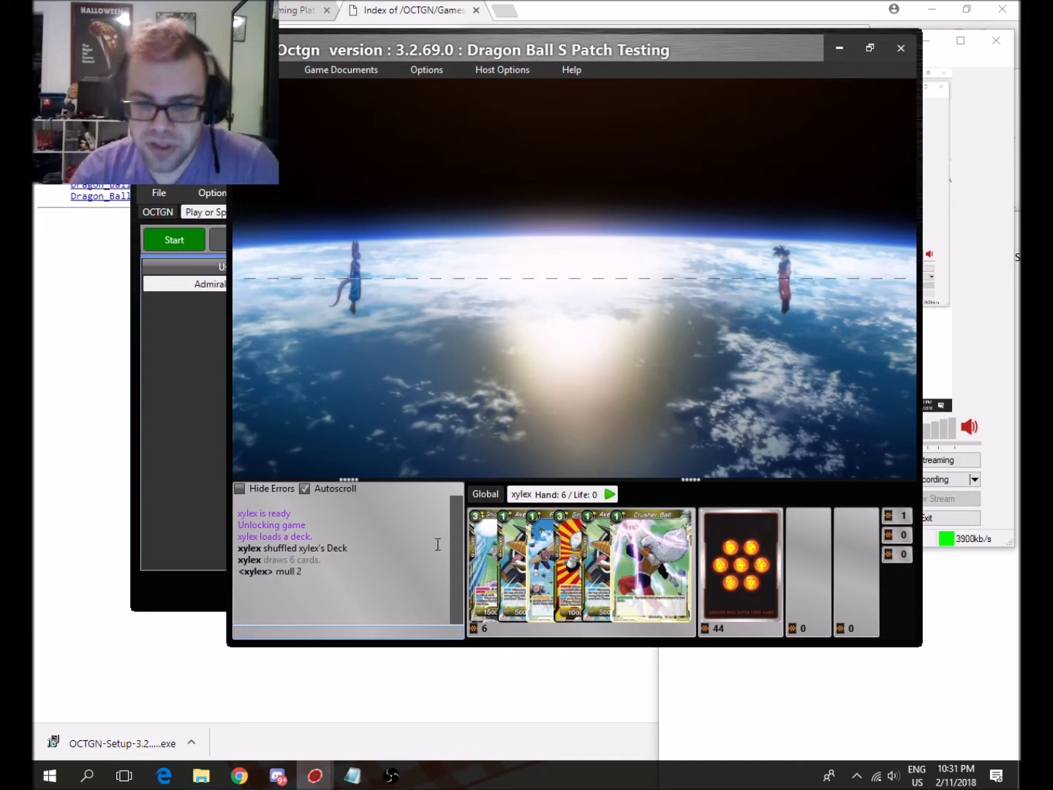
{"action": "left_click_drag", "start_coordinate": [478, 563], "coordinate": [721, 565]}
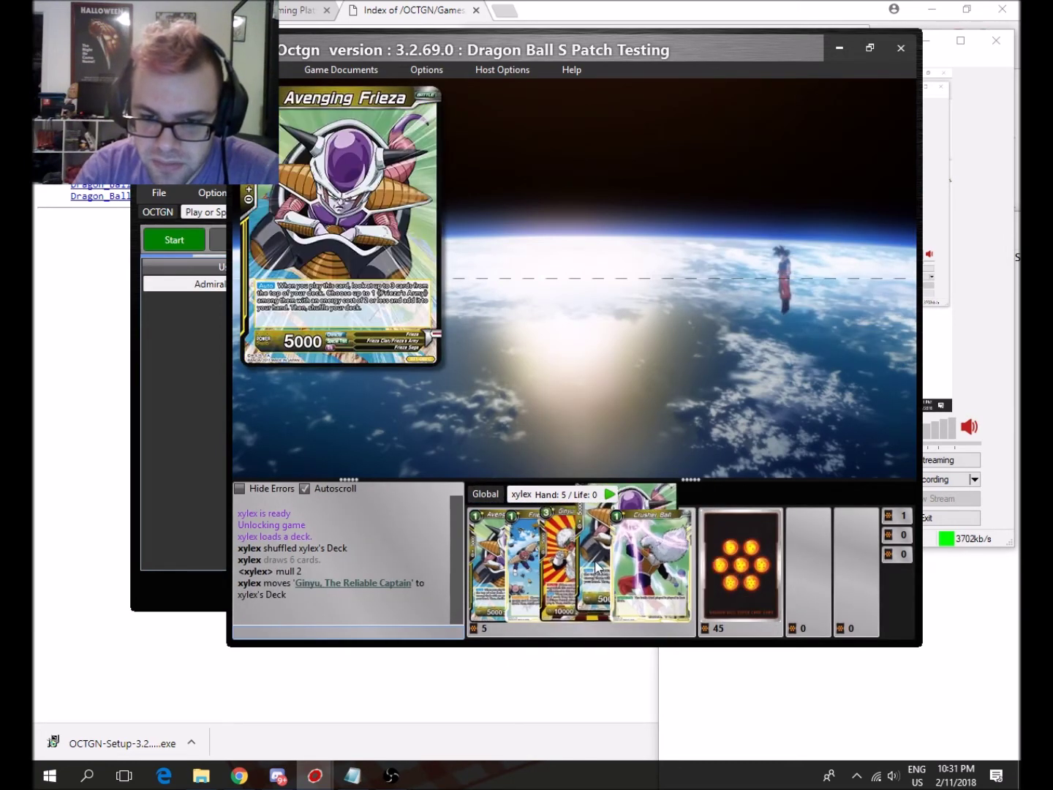
{"action": "left_click_drag", "start_coordinate": [559, 562], "coordinate": [714, 580]}
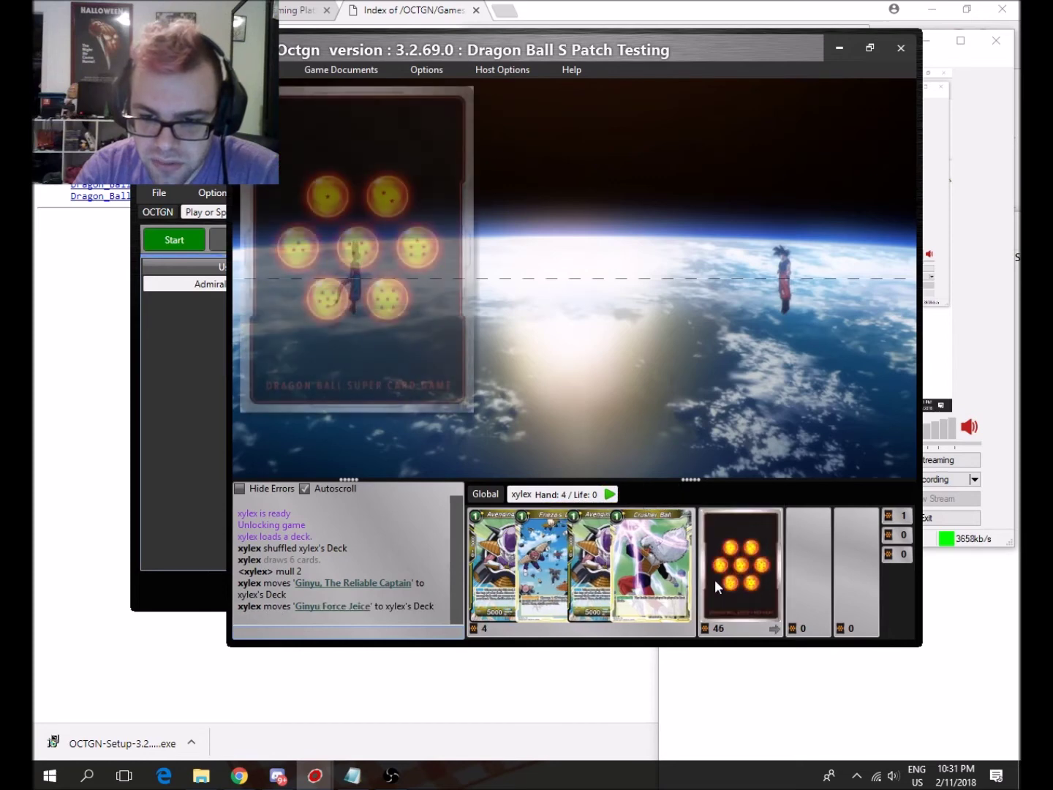
{"action": "right_click", "coordinate": [734, 583]}
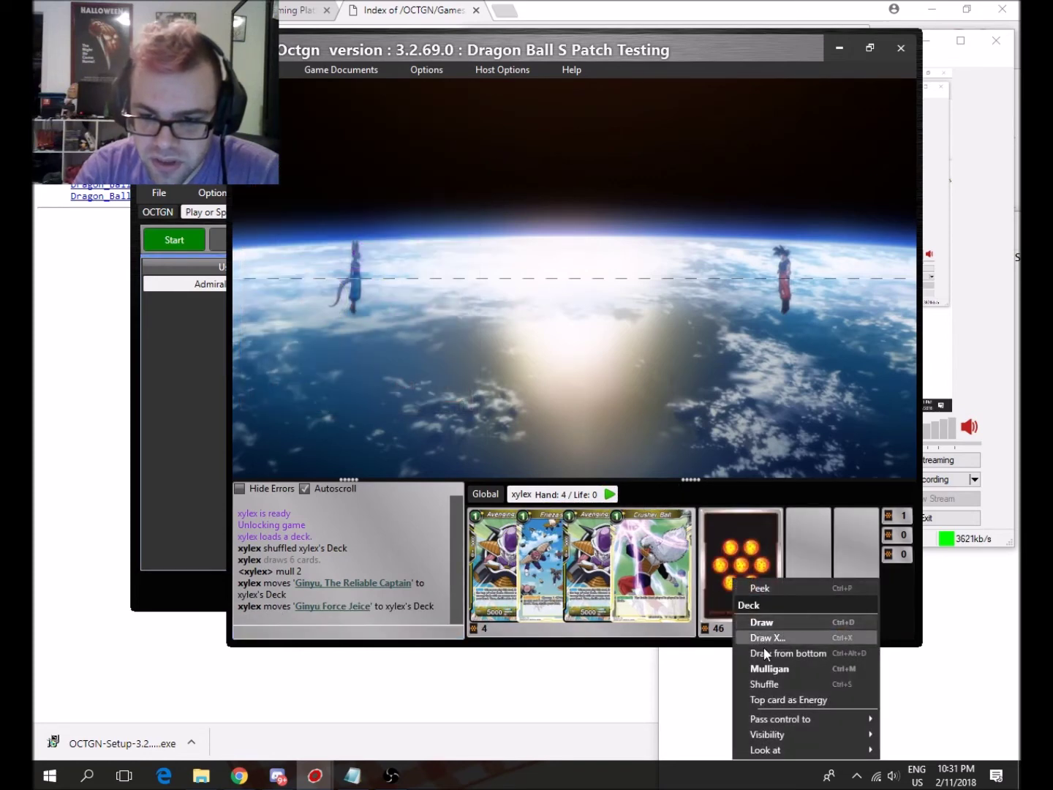
{"action": "left_click", "coordinate": [753, 681]}
Draw two replacement cards from the deck, one at a time
{"action": "right_click", "coordinate": [717, 585]}
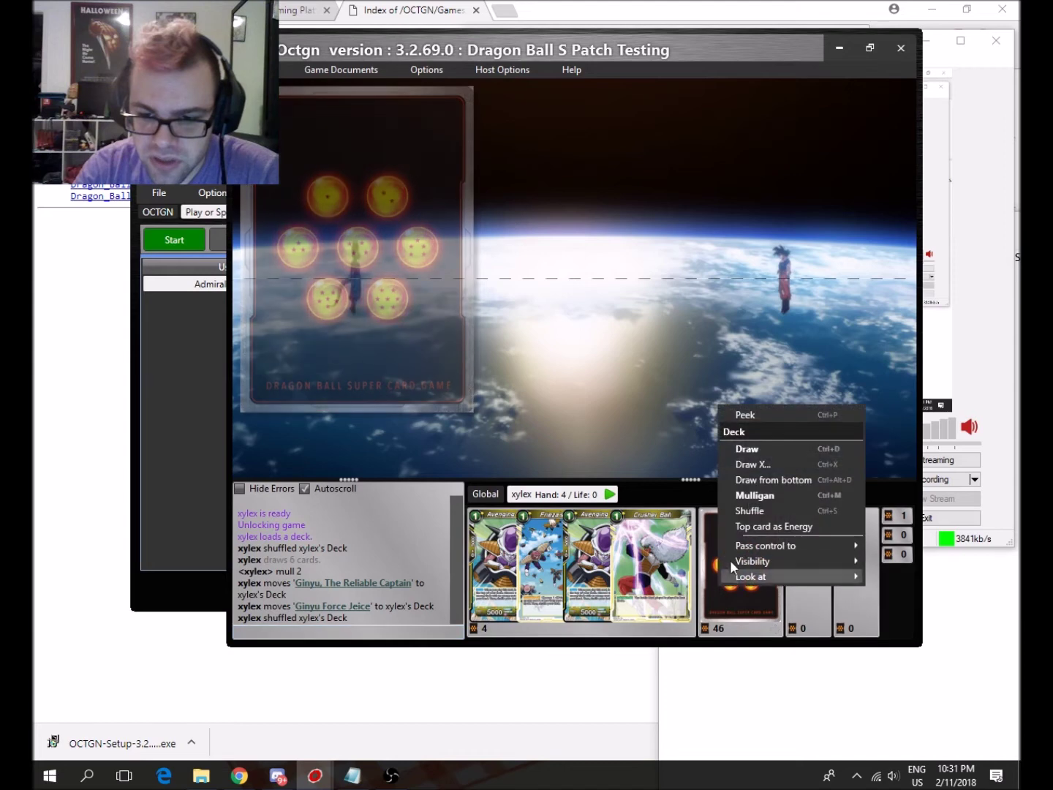
{"action": "left_click", "coordinate": [745, 445]}
{"action": "right_click", "coordinate": [740, 527]}
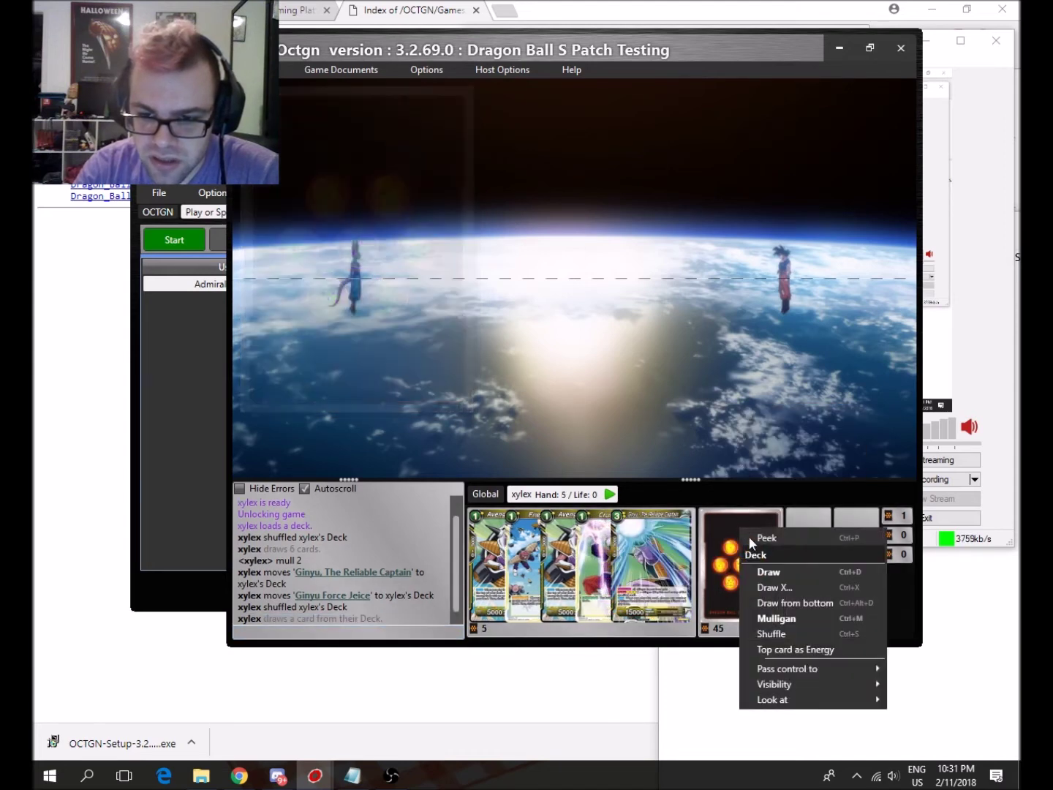
{"action": "left_click", "coordinate": [757, 570]}
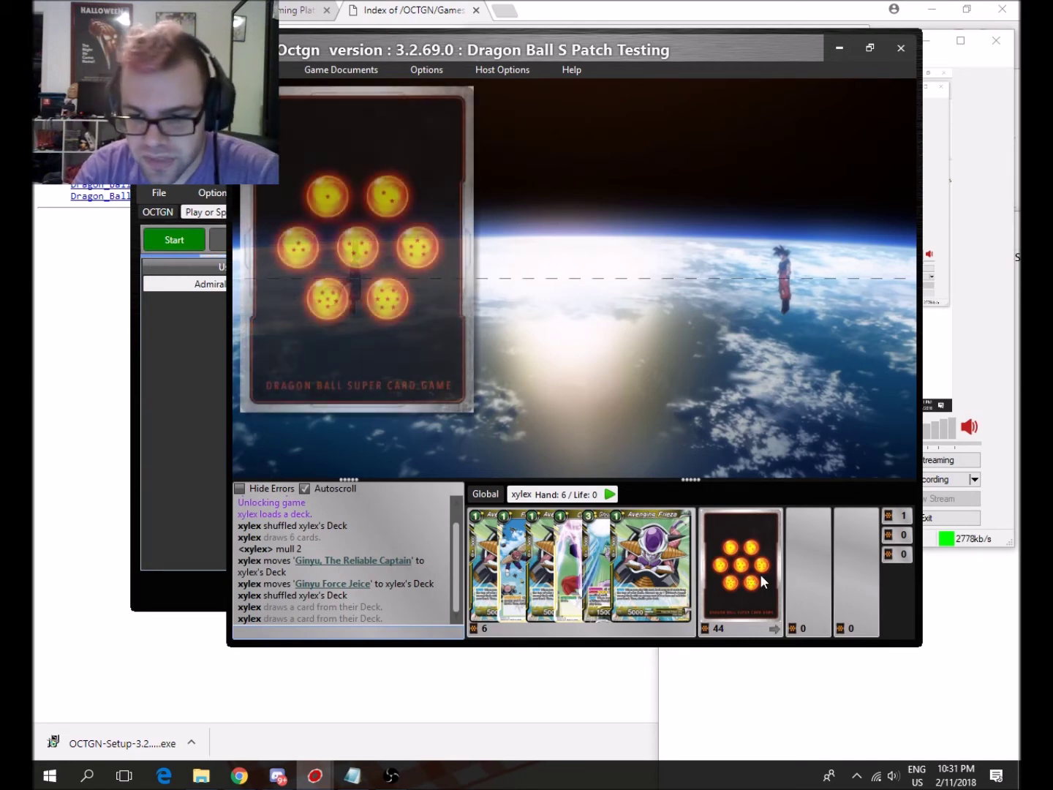
Set up the Life pile and place the Ginyu leader card at the far left of the table, below the dividing line
{"action": "right_click", "coordinate": [642, 345]}
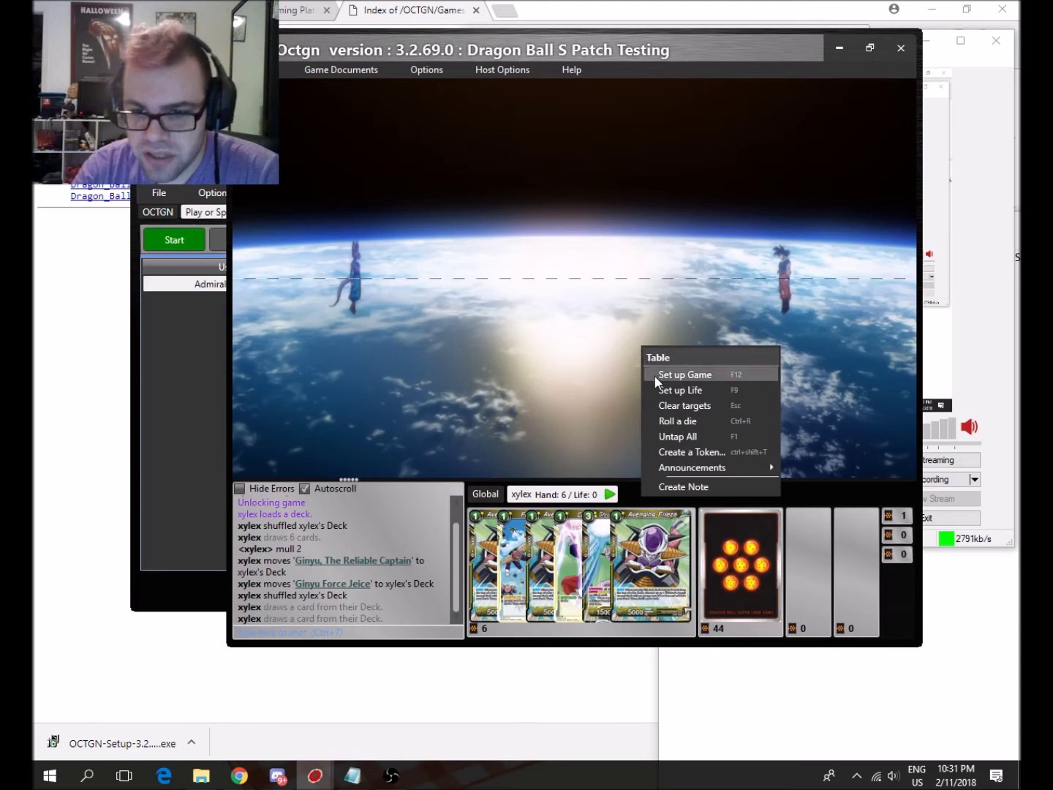
{"action": "left_click", "coordinate": [700, 388]}
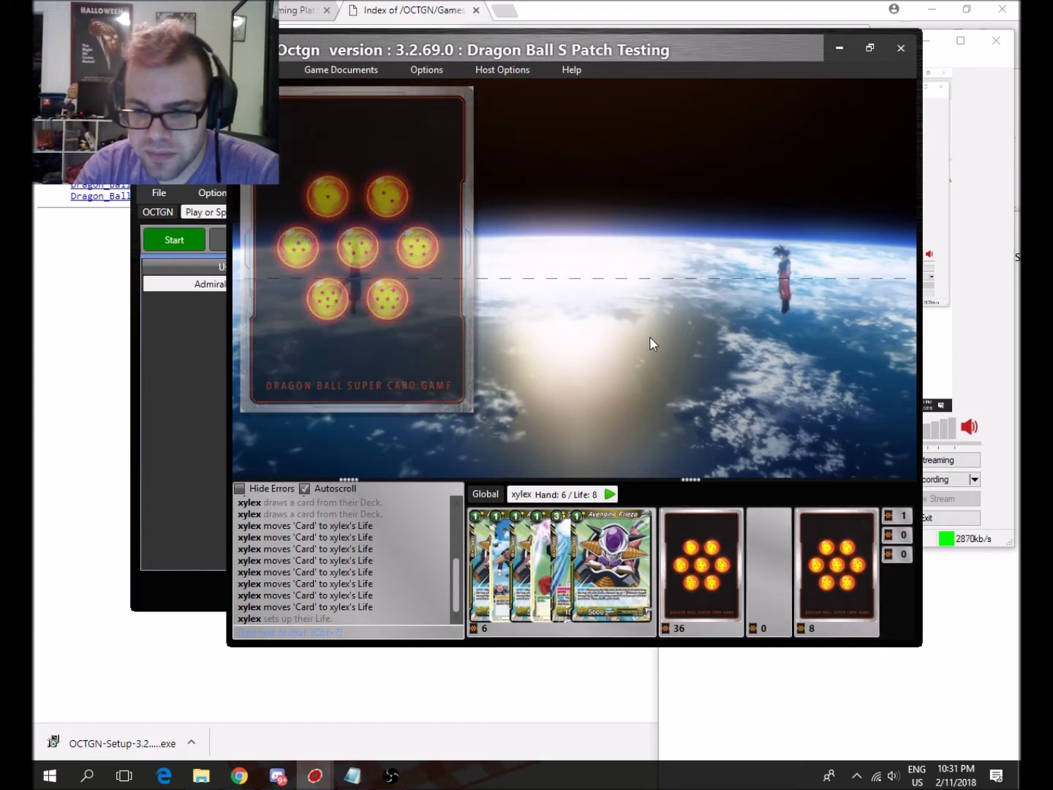
{"action": "mouse_move", "coordinate": [603, 545]}
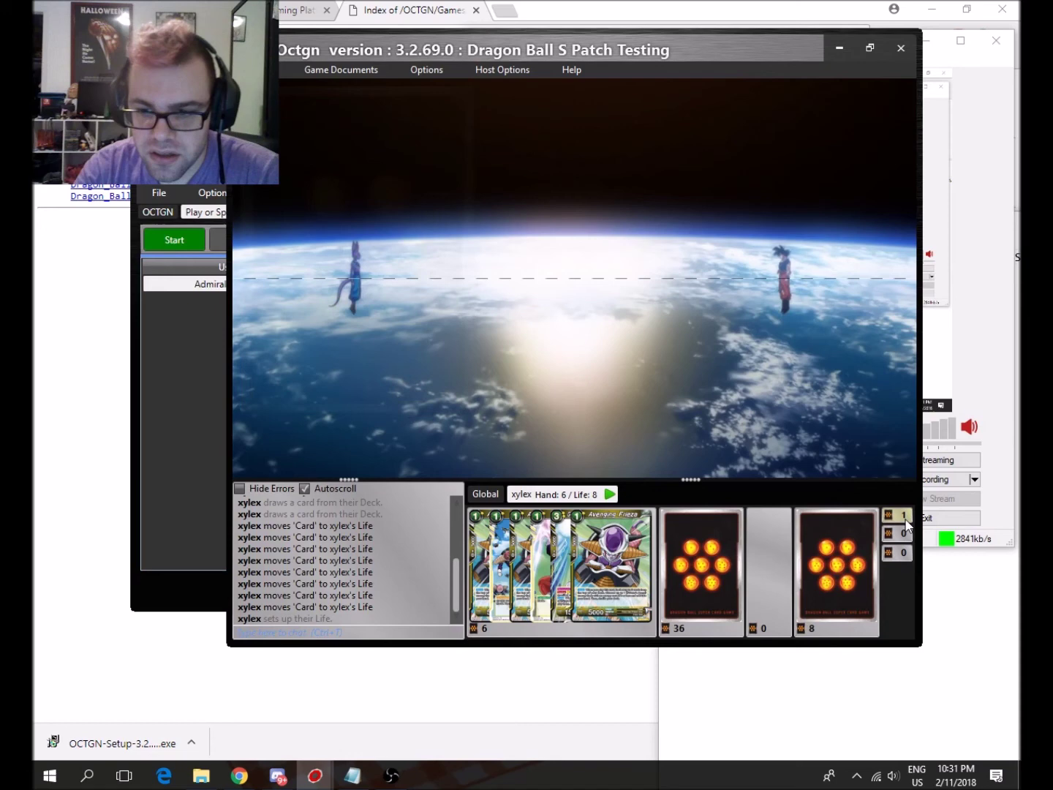
{"action": "left_click_drag", "start_coordinate": [839, 567], "coordinate": [602, 344]}
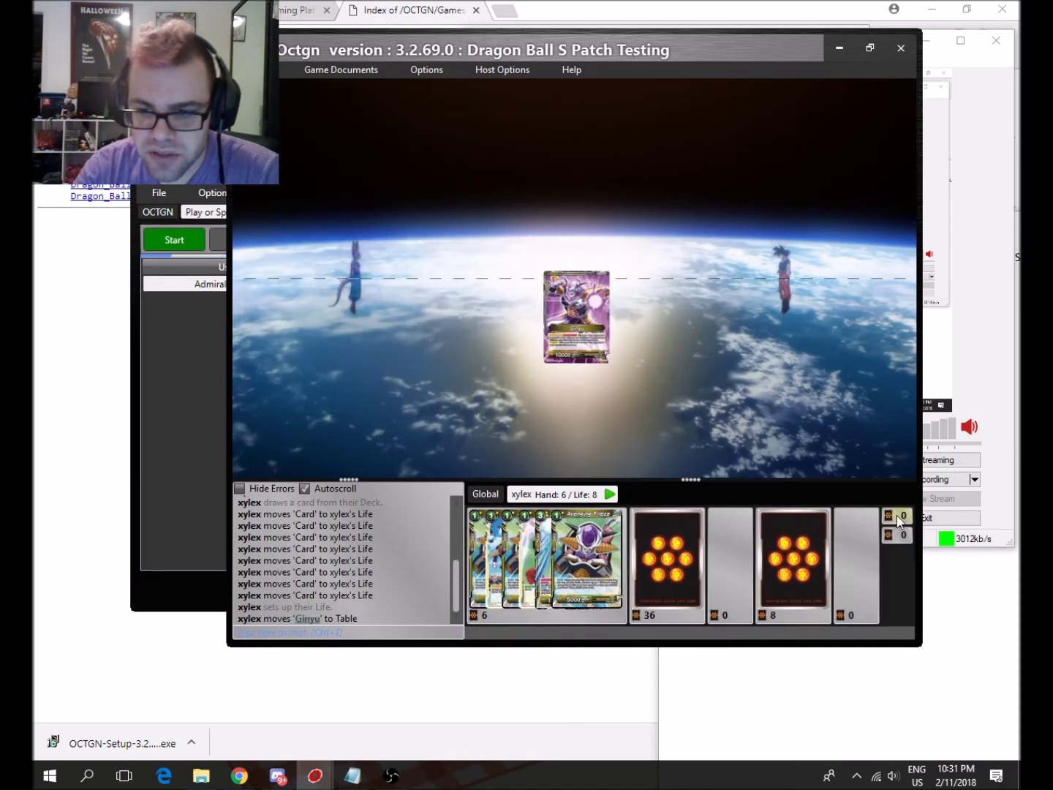
{"action": "left_click_drag", "start_coordinate": [577, 322], "coordinate": [279, 346]}
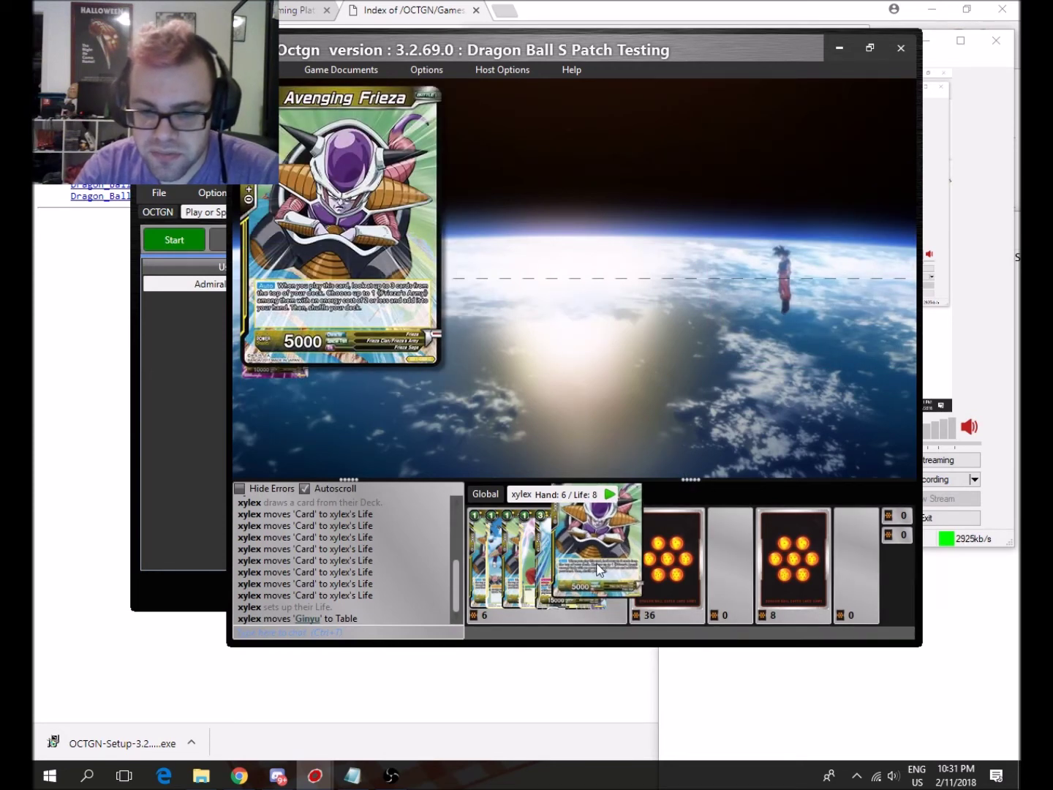
Charge Crusher Ball from the hand as energy and move it further right along the lower part of the table
{"action": "right_click", "coordinate": [596, 566]}
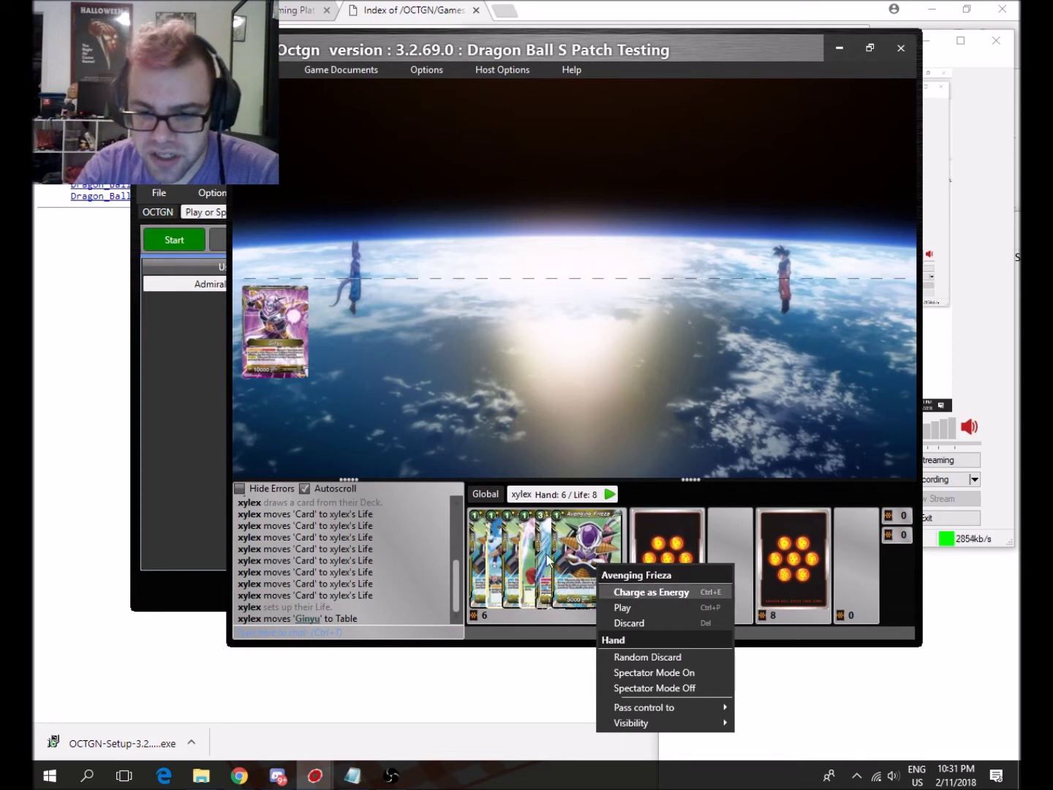
{"action": "left_click", "coordinate": [430, 416]}
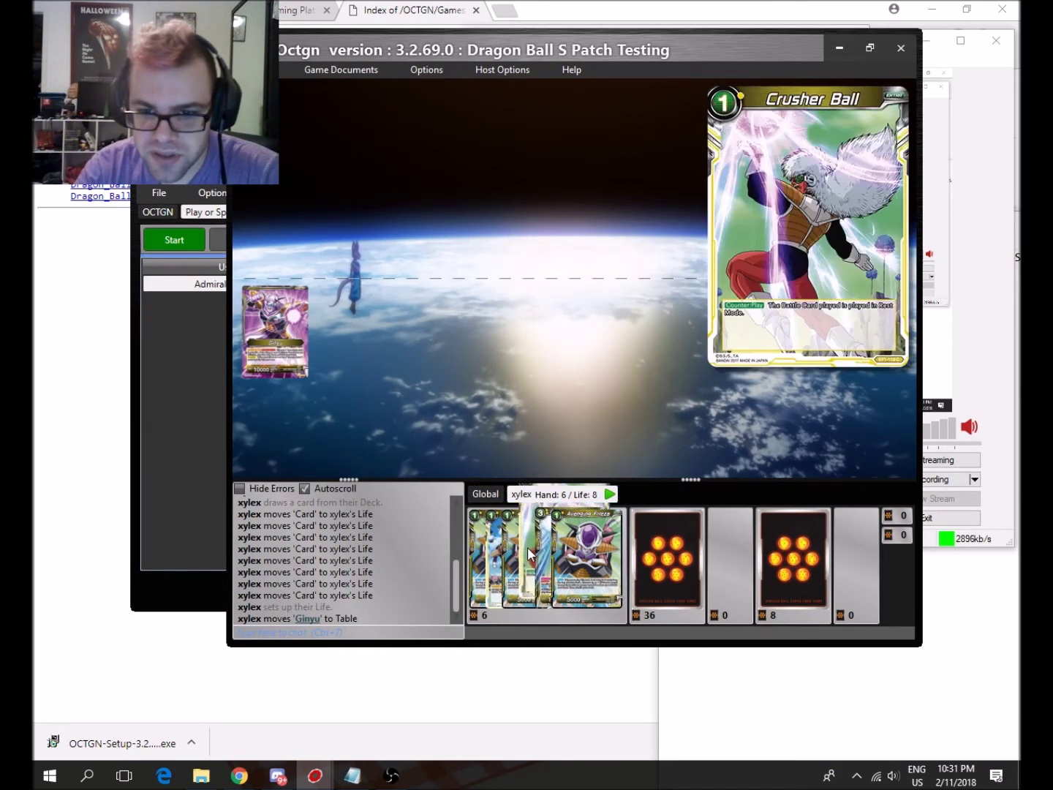
{"action": "right_click", "coordinate": [528, 550]}
{"action": "left_click", "coordinate": [544, 575]}
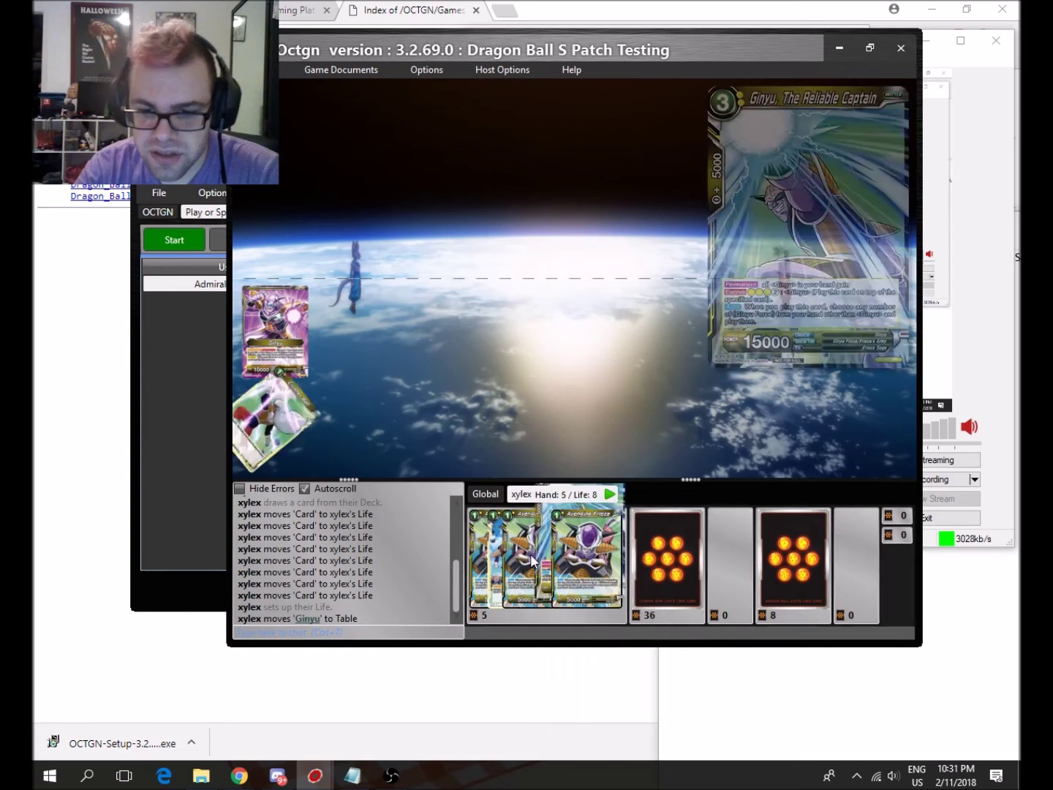
{"action": "left_click_drag", "start_coordinate": [273, 429], "coordinate": [438, 425]}
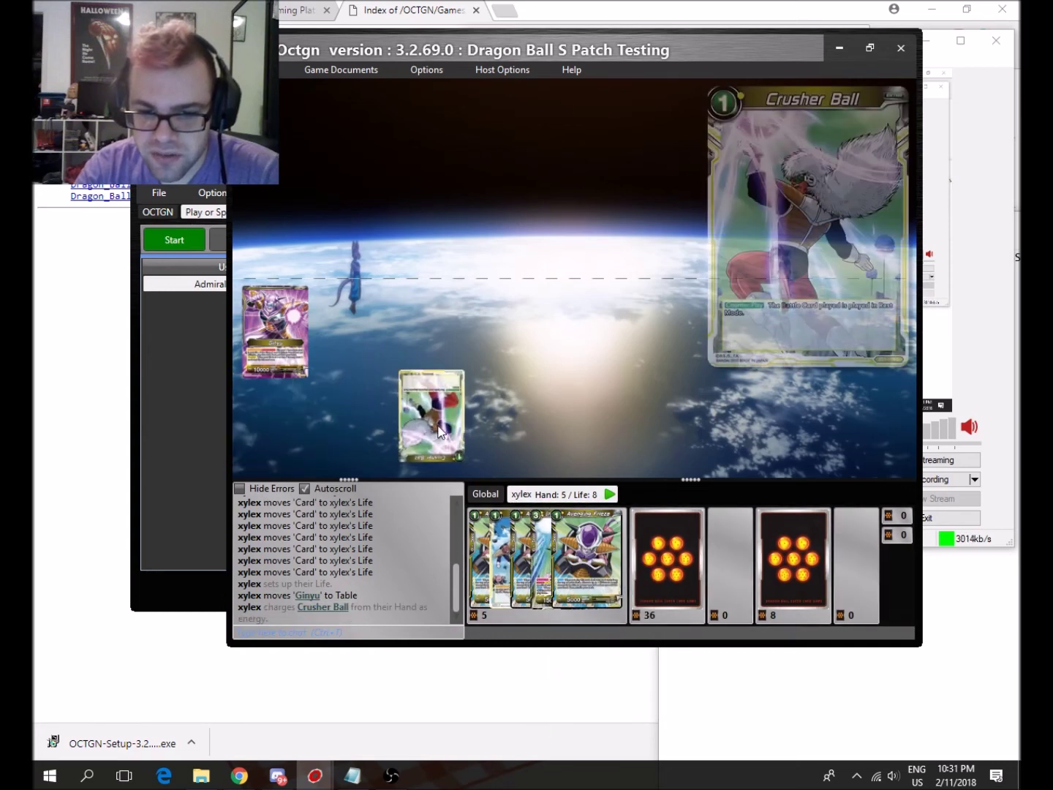
Tap Crusher Ball, play Avenging Frieza from the hand onto the table above it, and announce "eff" in the chat
{"action": "double_click", "coordinate": [442, 430]}
{"action": "left_click_drag", "start_coordinate": [585, 562], "coordinate": [479, 351]}
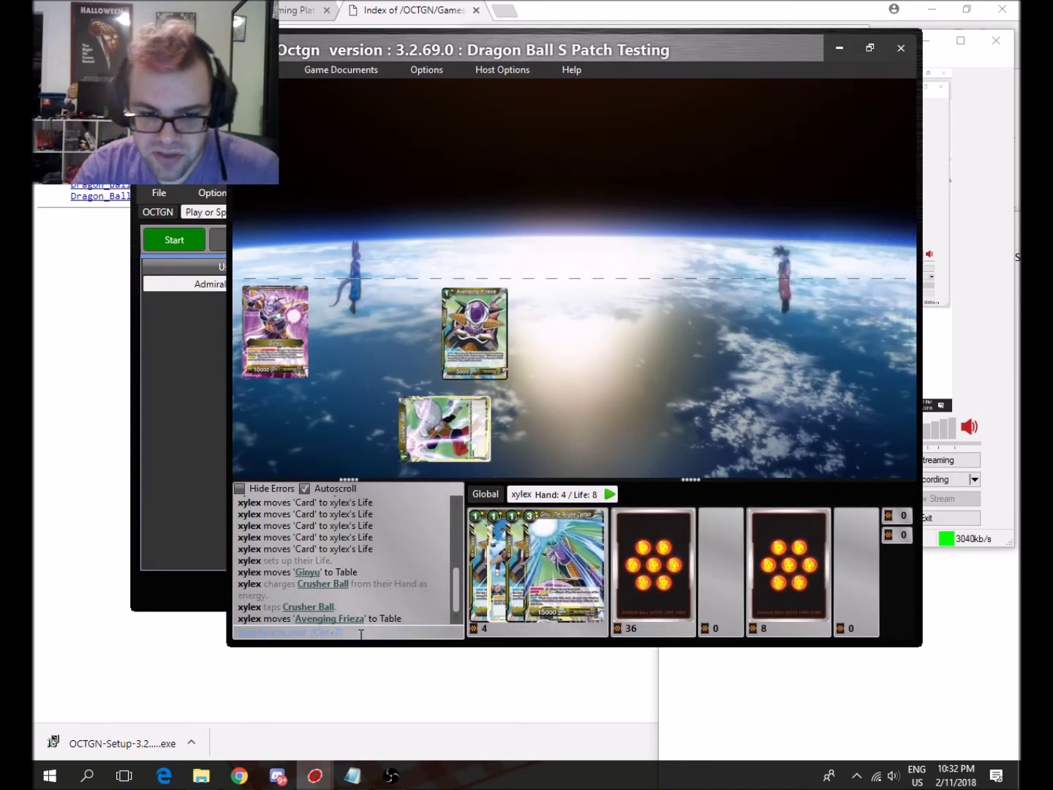
{"action": "type", "text": "eff"}
{"action": "key", "text": "Return"}
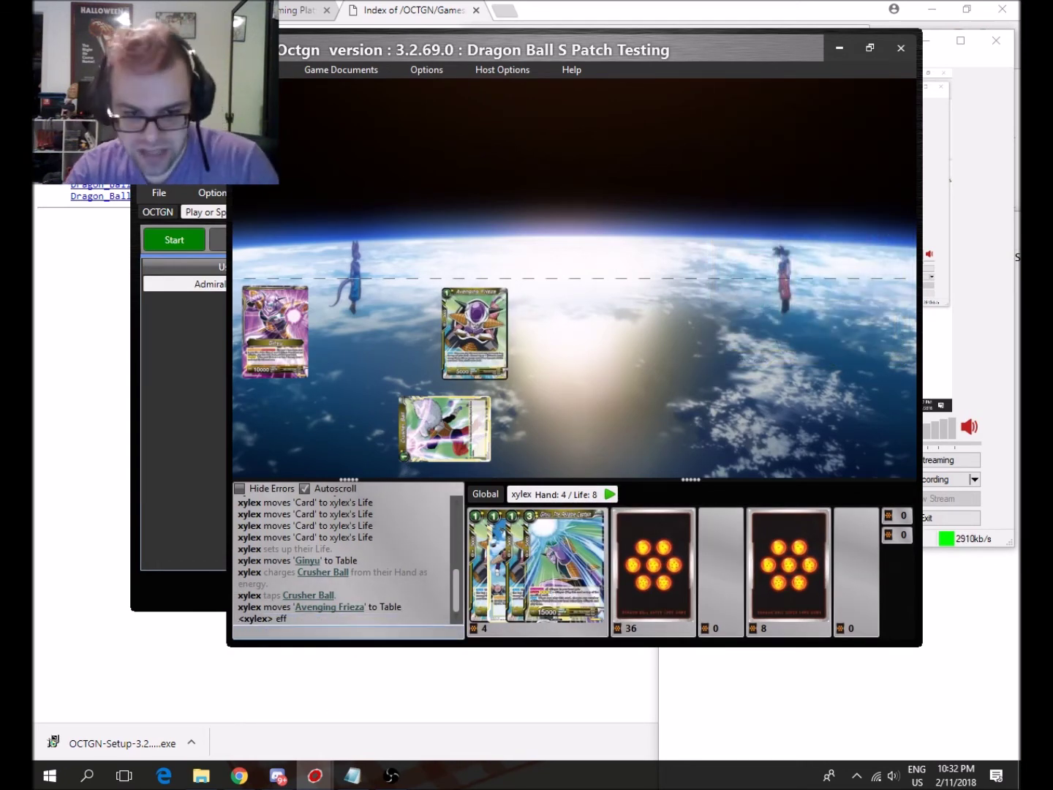
Look at the top 3 cards of the deck for Avenging Frieza's effect
{"action": "right_click", "coordinate": [672, 590]}
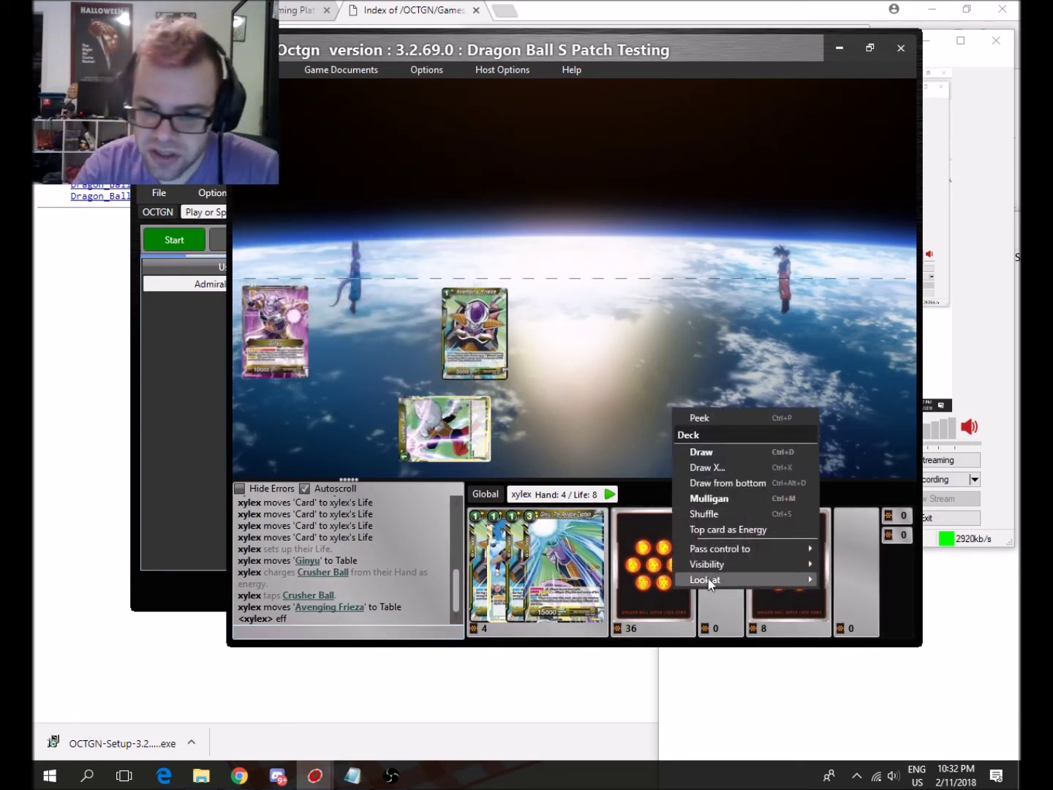
{"action": "mouse_move", "coordinate": [717, 580]}
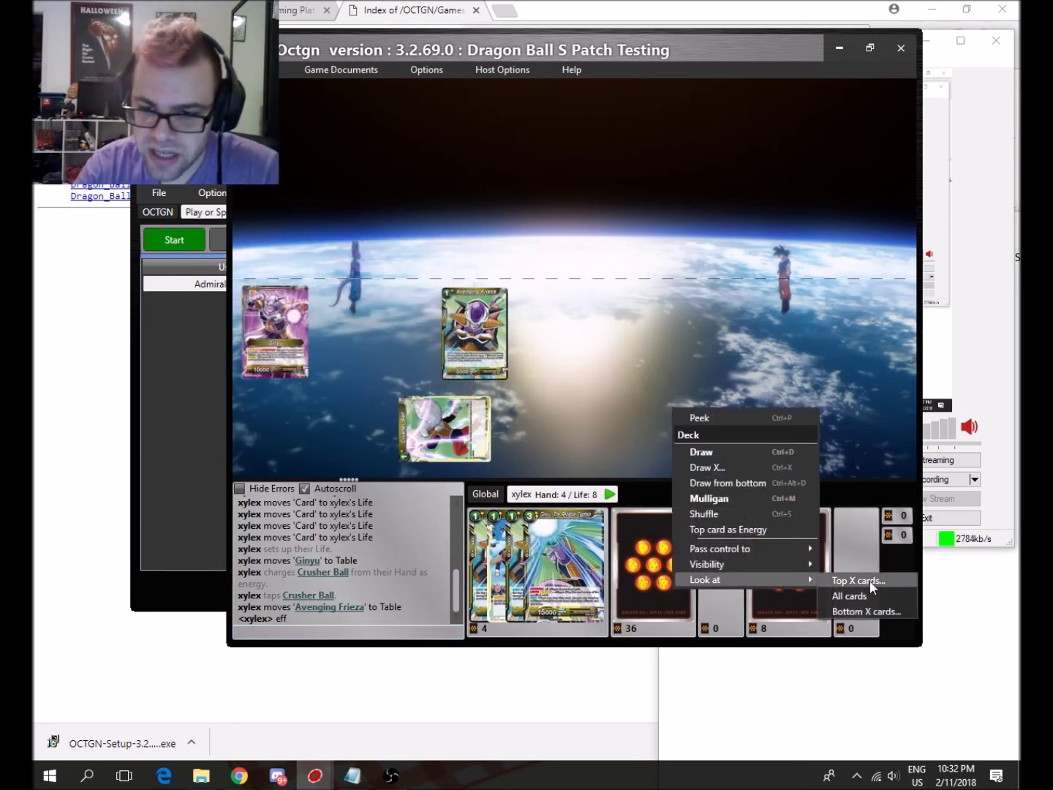
{"action": "left_click", "coordinate": [870, 580]}
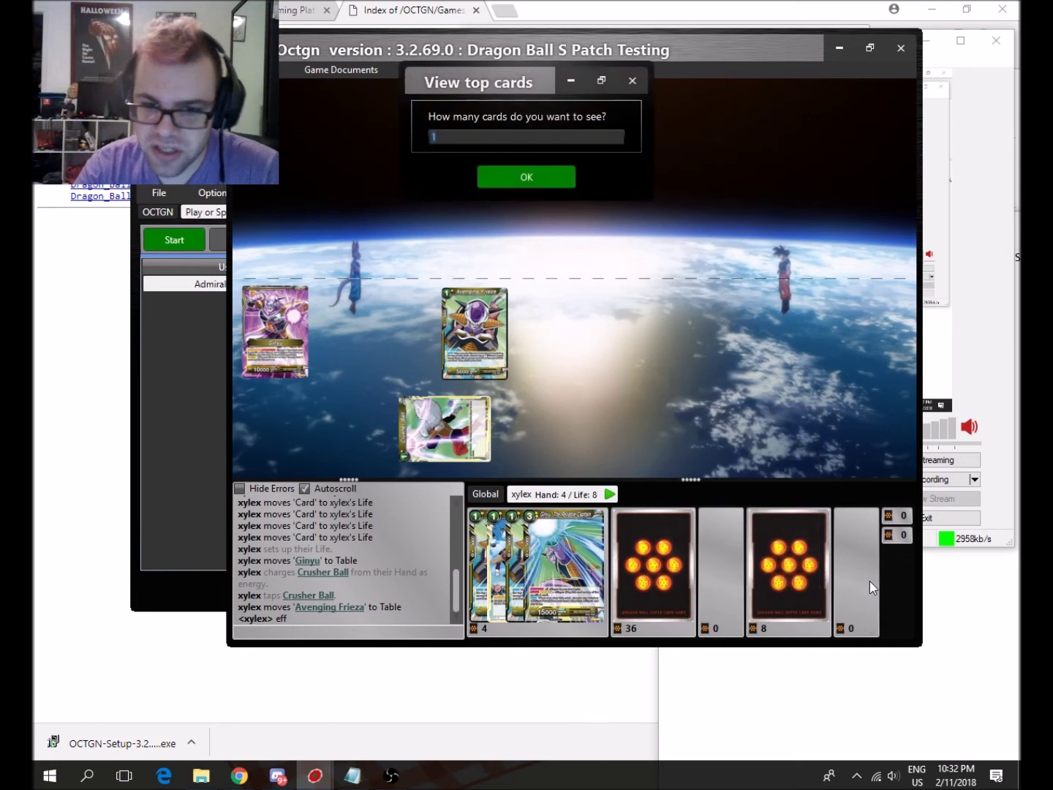
{"action": "type", "text": "3"}
{"action": "key", "text": "Return"}
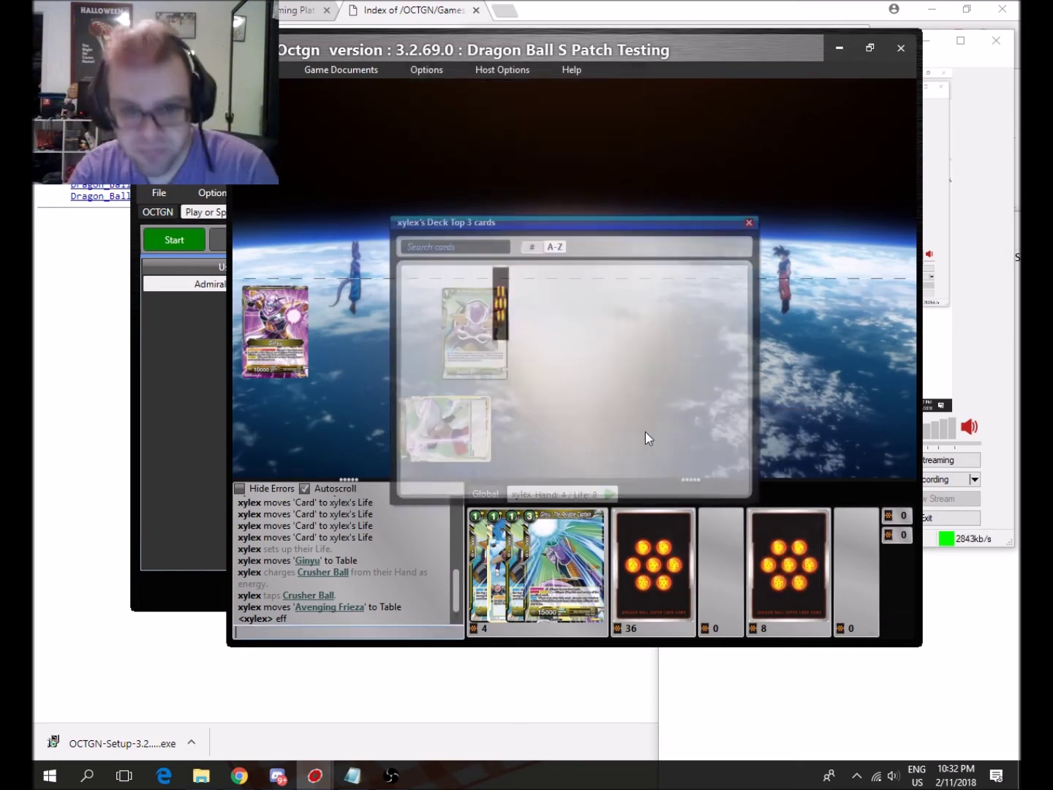
Move Ginyu Force Burter from the top cards to the table, close the card view, add Burter to the hand and shuffle the deck
{"action": "mouse_move", "coordinate": [475, 296]}
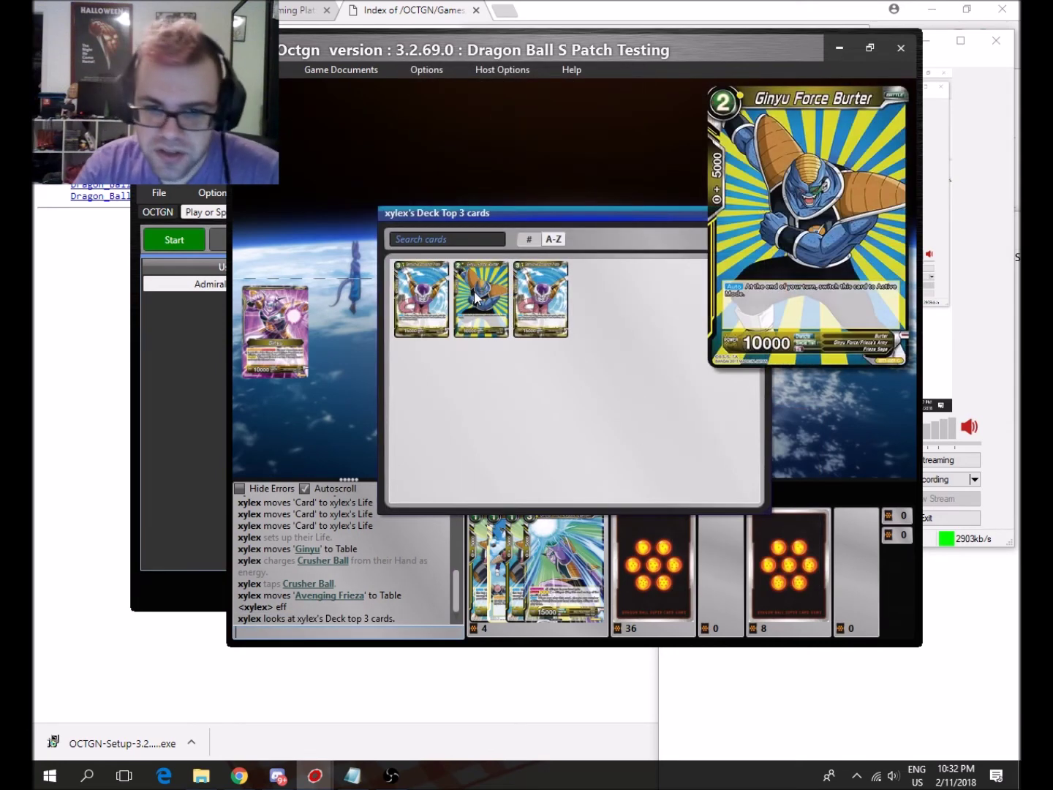
{"action": "left_click_drag", "start_coordinate": [495, 307], "coordinate": [807, 365]}
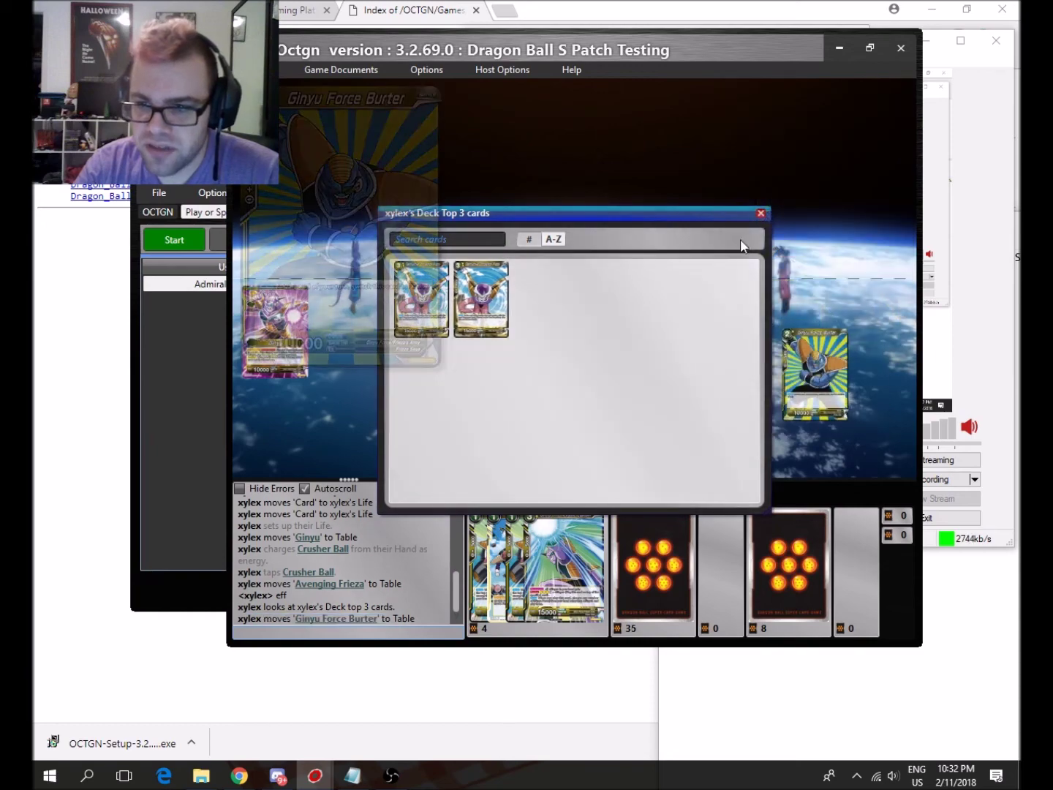
{"action": "left_click", "coordinate": [764, 212]}
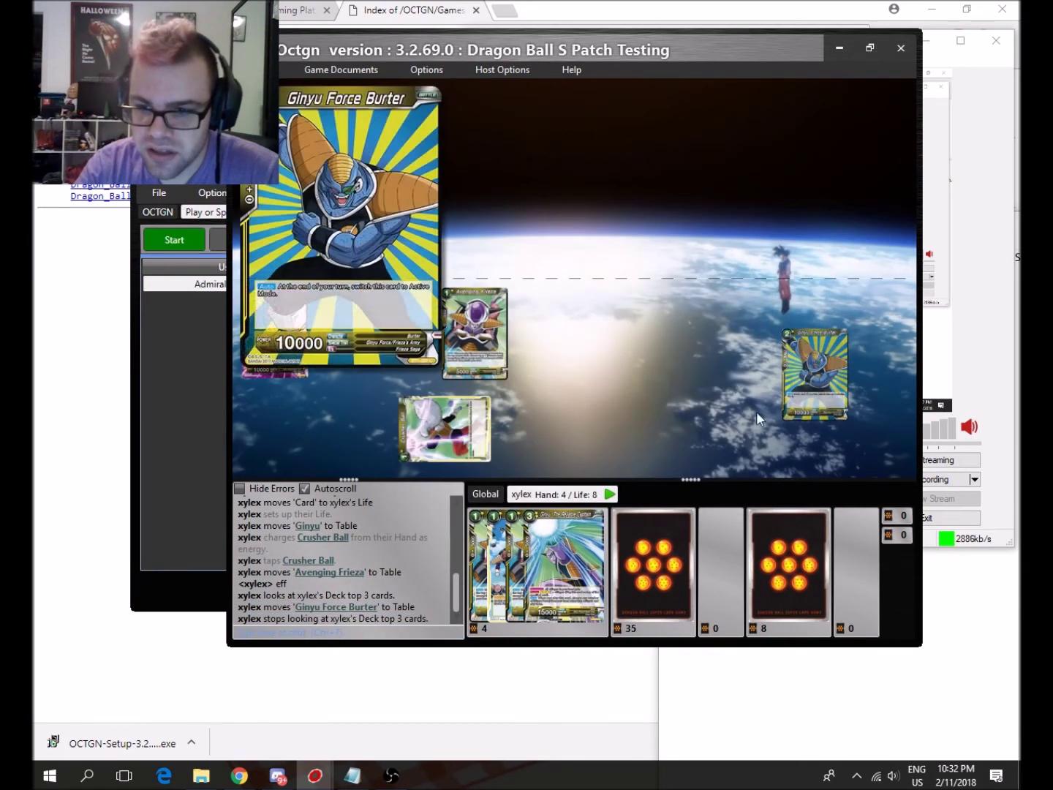
{"action": "left_click_drag", "start_coordinate": [557, 560], "coordinate": [559, 559]}
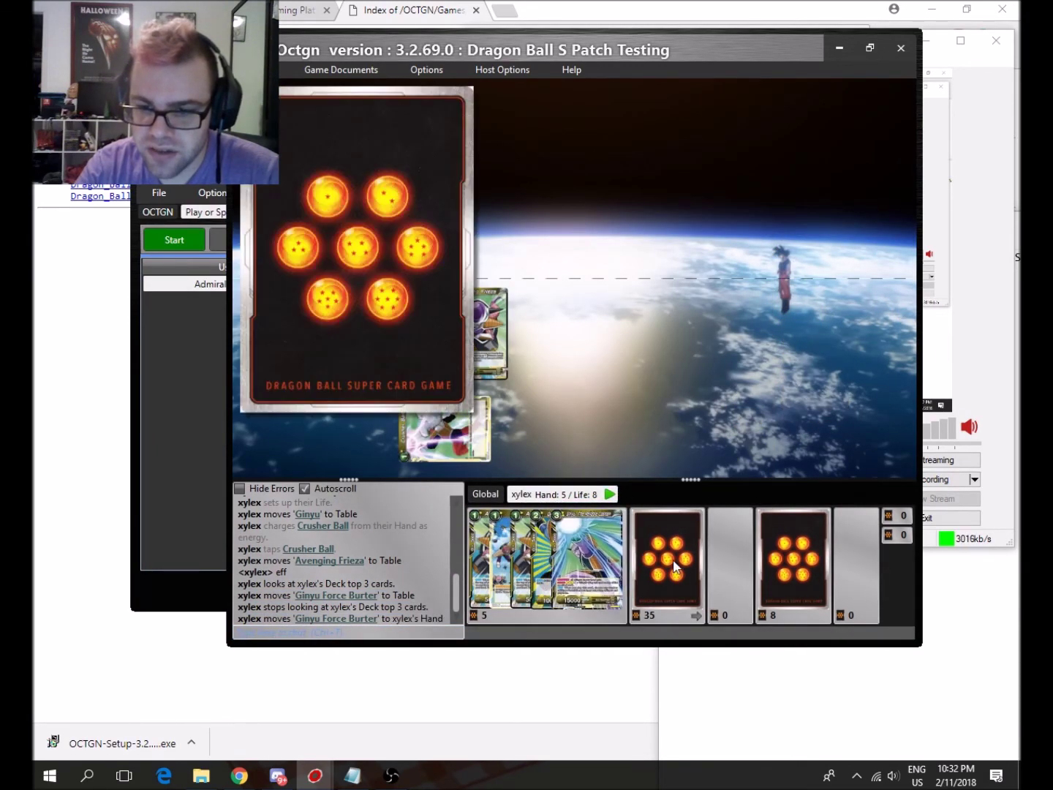
{"action": "right_click", "coordinate": [674, 564]}
{"action": "left_click", "coordinate": [707, 666]}
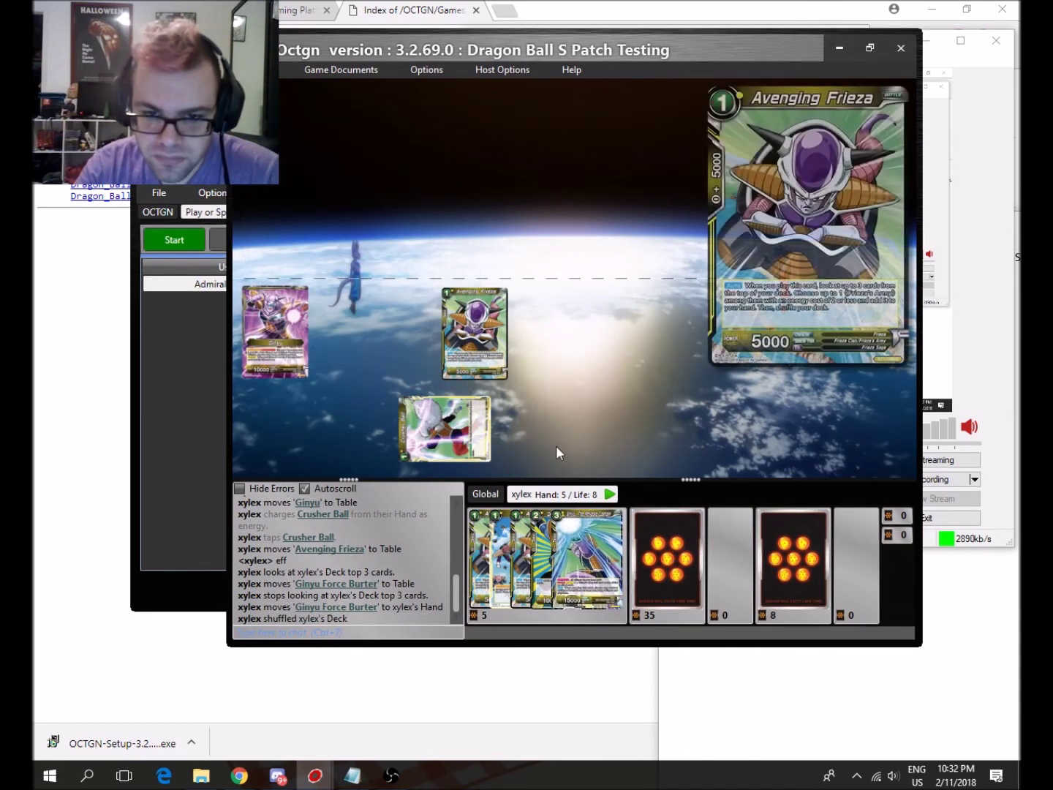
Play Ginyu, The Reliable Captain from the hand onto the opponent's half of the table, above the Ginyu leader
{"action": "mouse_move", "coordinate": [466, 296]}
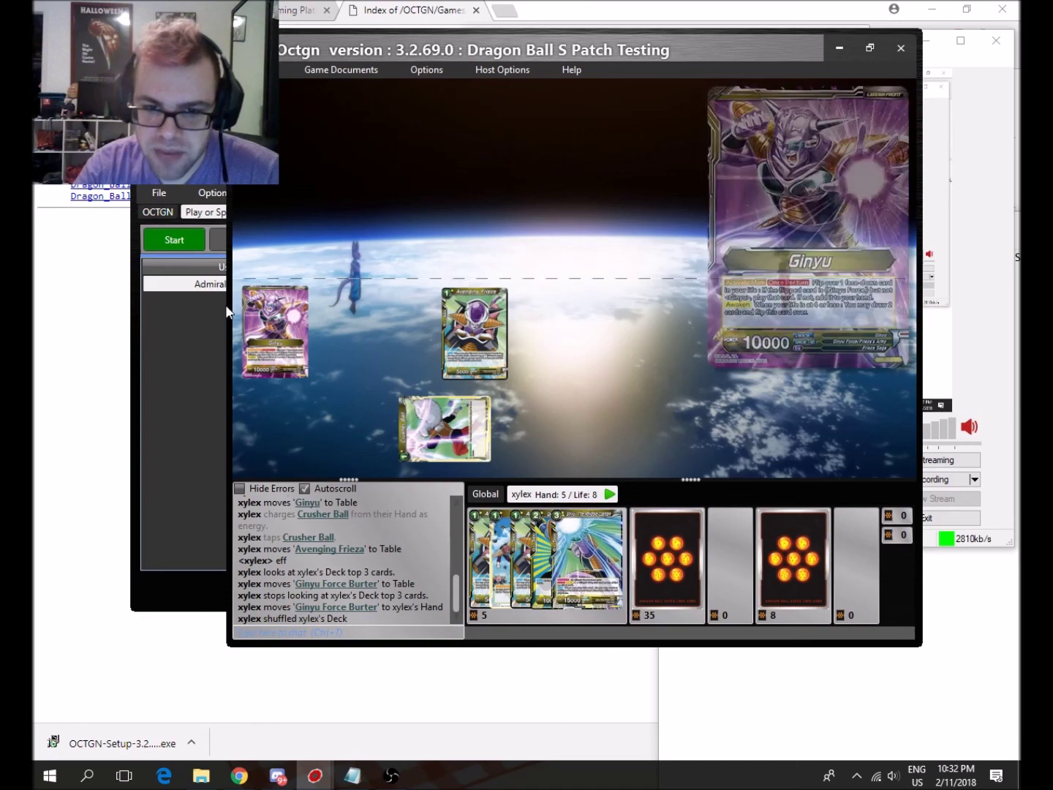
{"action": "left_click_drag", "start_coordinate": [585, 589], "coordinate": [286, 206]}
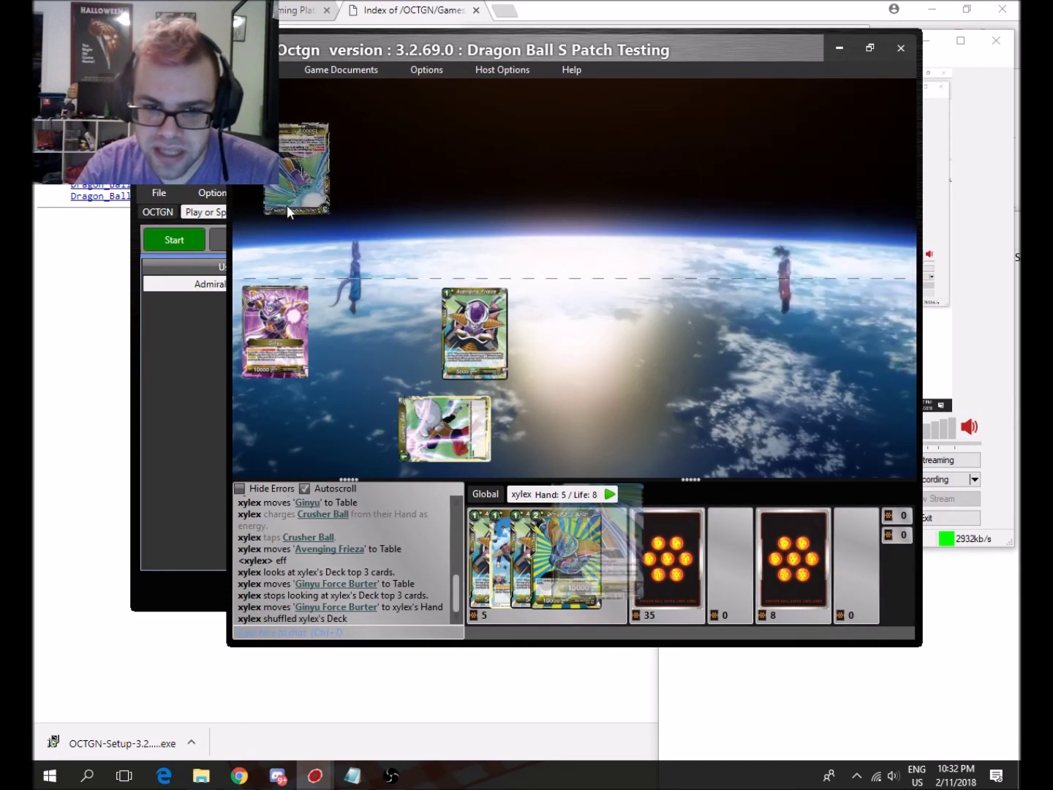
{"action": "mouse_move", "coordinate": [306, 354]}
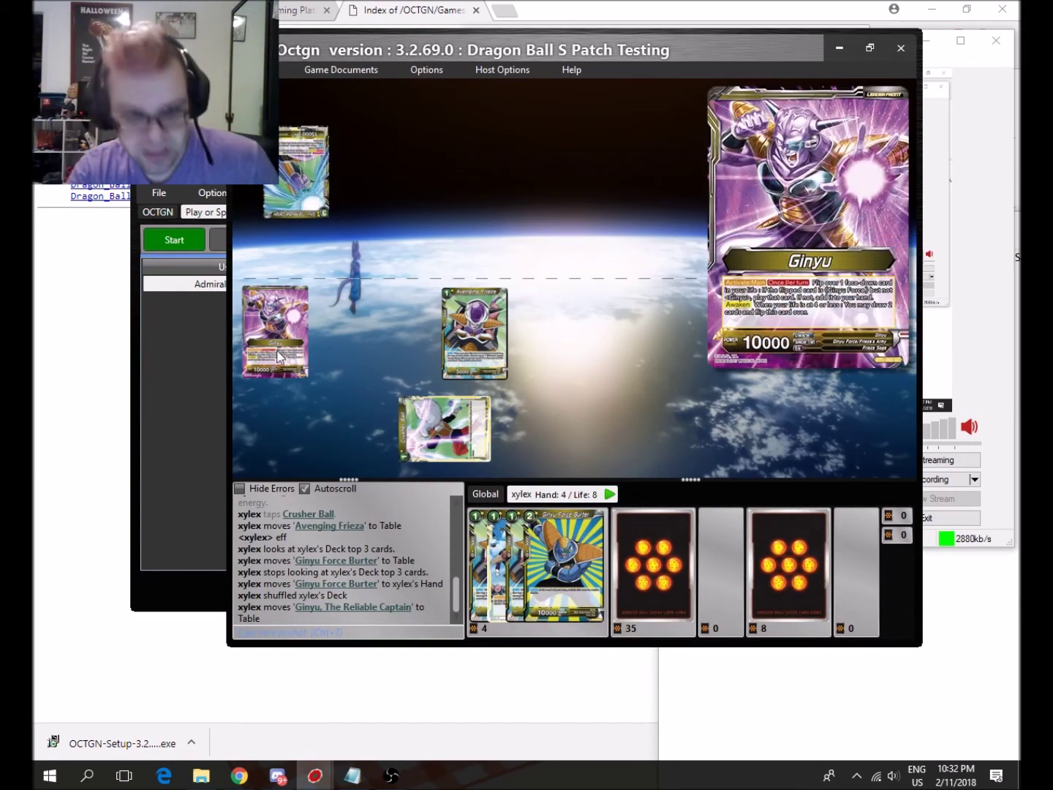
Target Ginyu, The Reliable Captain with an arrow from the Ginyu leader and clear it, and mark Avenging Frieza as a target and unmark it
{"action": "mouse_move", "coordinate": [265, 327]}
{"action": "left_mouse_down"}
{"action": "mouse_move", "coordinate": [321, 346]}
{"action": "mouse_move", "coordinate": [411, 320]}
{"action": "mouse_move", "coordinate": [292, 171]}
{"action": "left_mouse_up"}
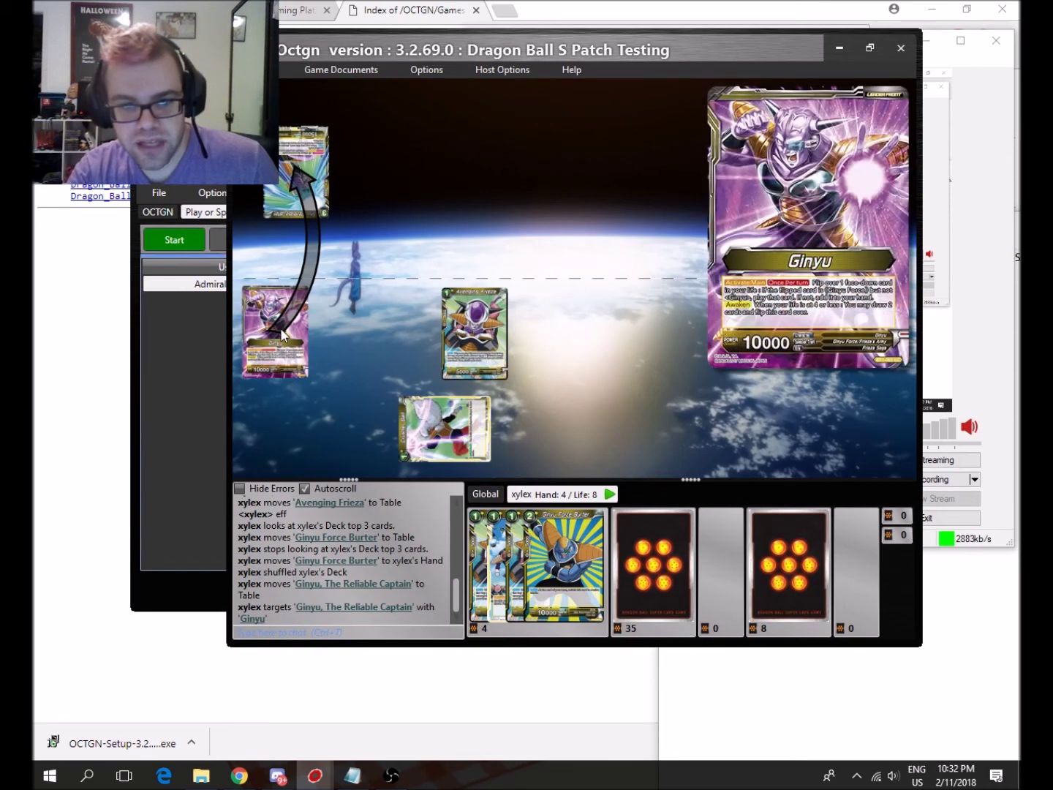
{"action": "key", "text": "Escape"}
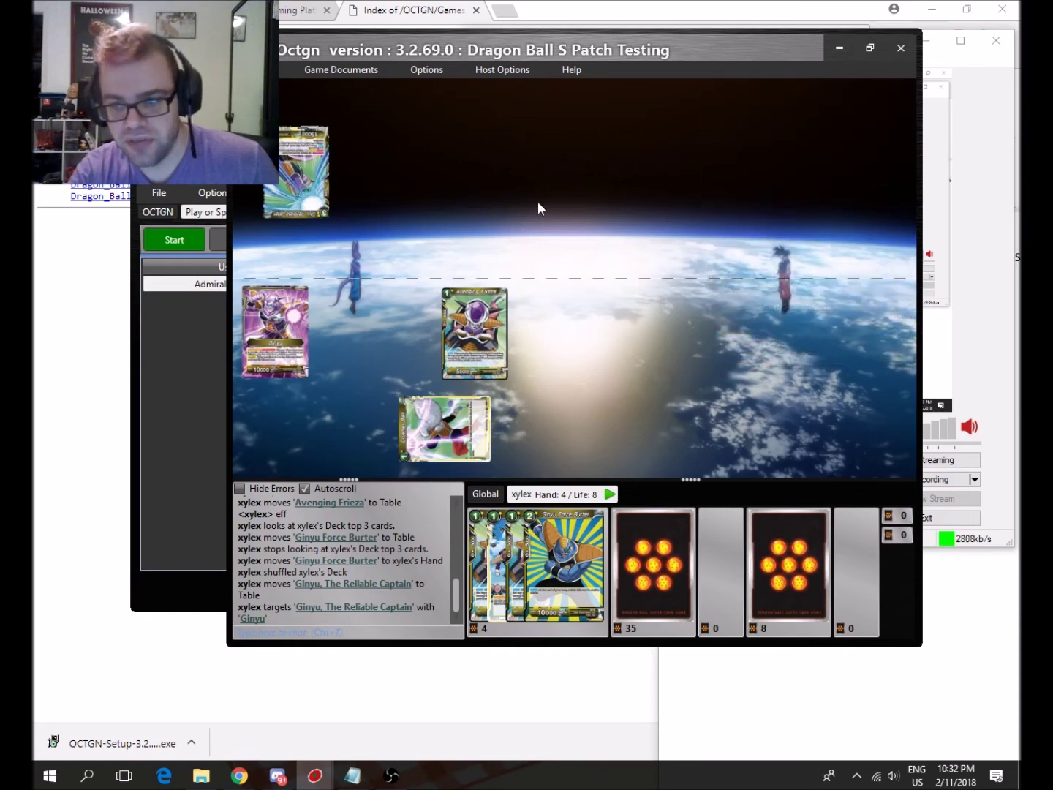
{"action": "left_click", "coordinate": [480, 338], "text": "shift"}
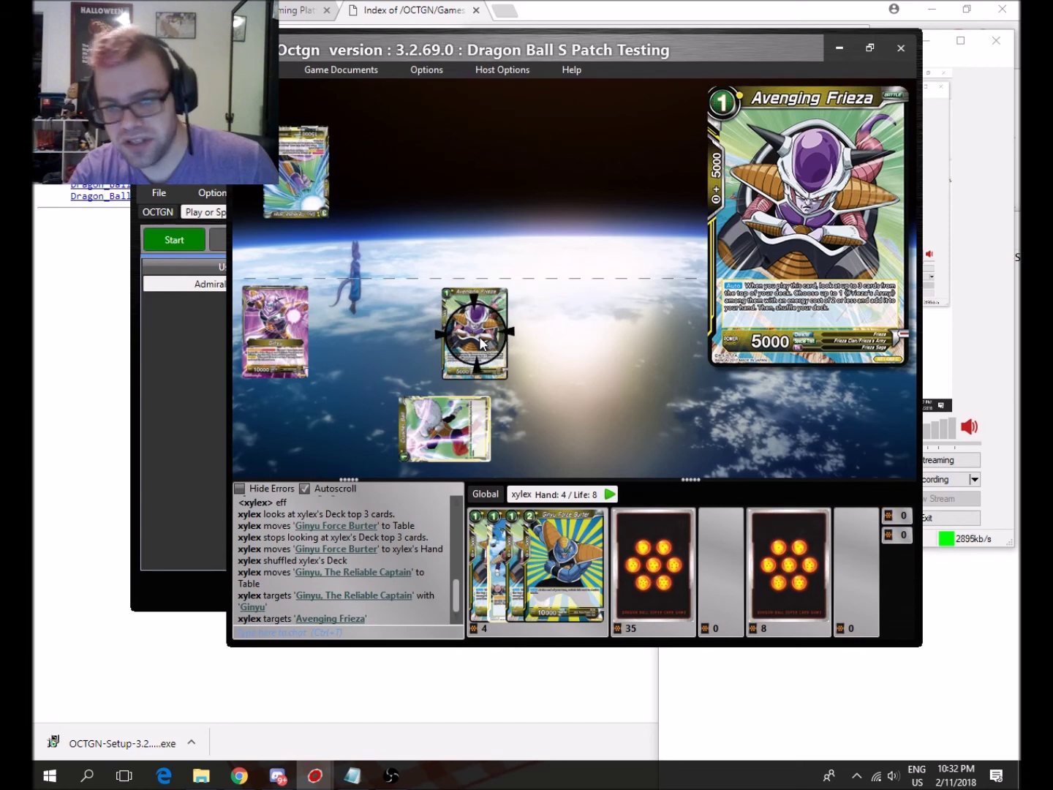
{"action": "left_click", "coordinate": [479, 337], "text": "shift"}
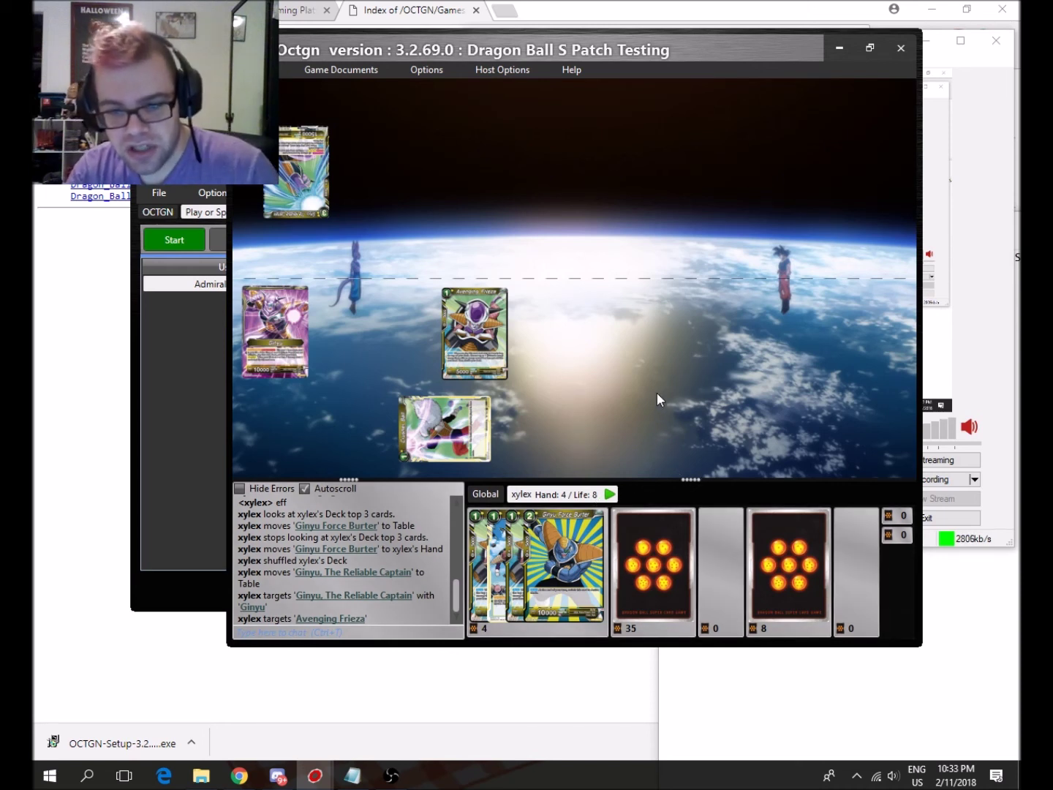
Pass the turn four times in a row to advance the game to turn 4
{"action": "left_click", "coordinate": [609, 495]}
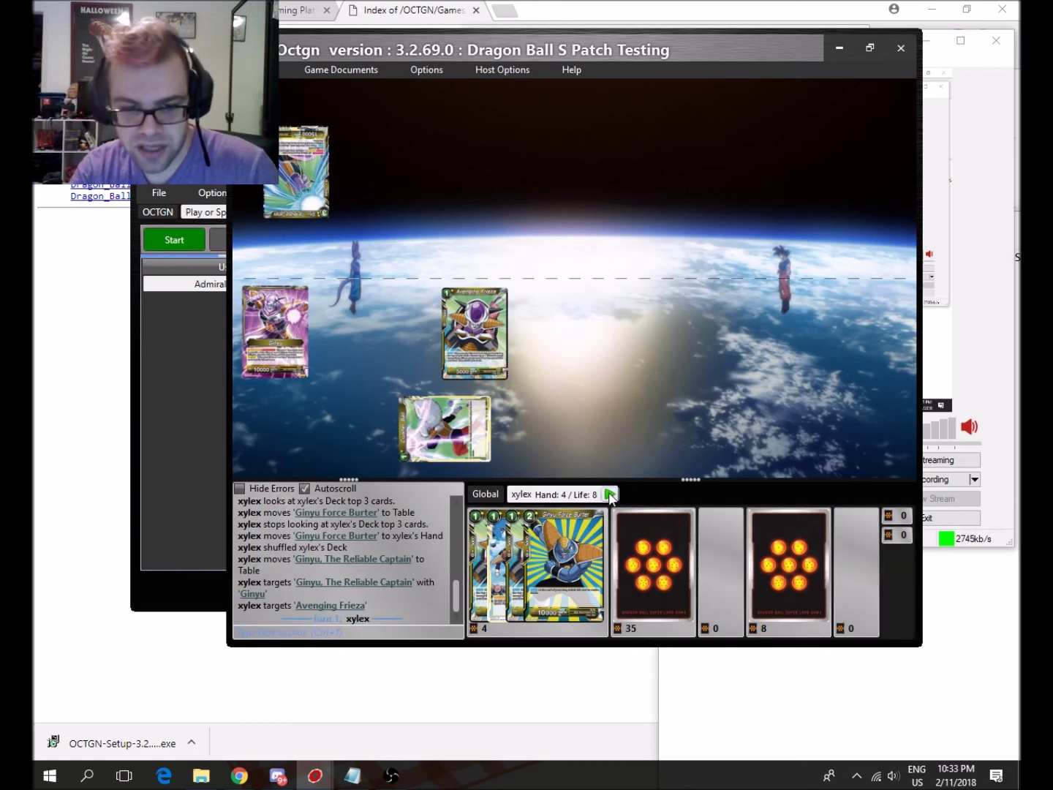
{"action": "left_click", "coordinate": [610, 496]}
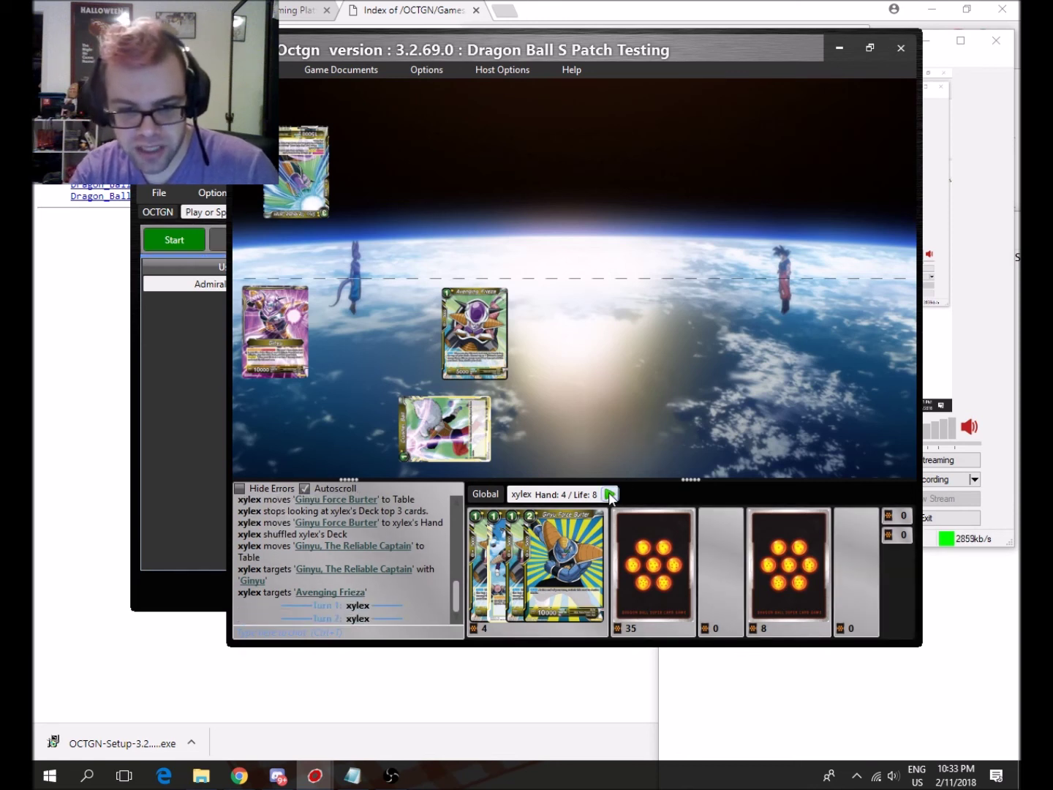
{"action": "left_click", "coordinate": [610, 495]}
{"action": "left_click", "coordinate": [609, 495]}
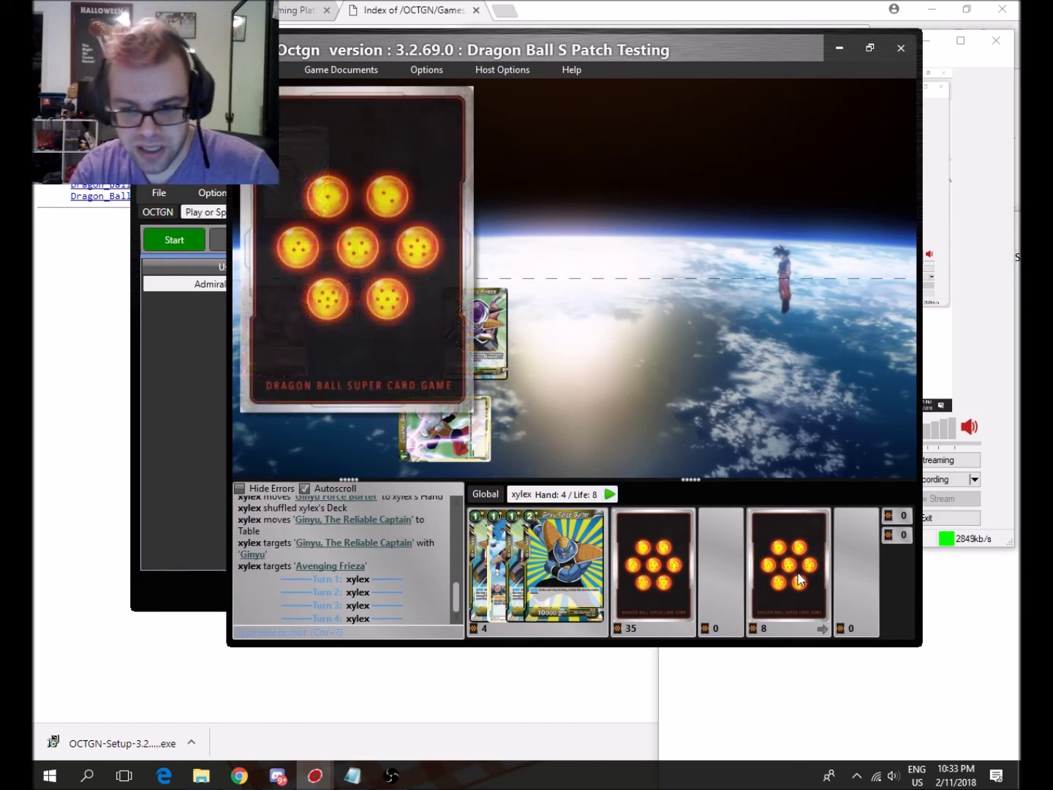
Take four cards one at a time from the life pile into the hand
{"action": "left_click_drag", "start_coordinate": [760, 560], "coordinate": [567, 556]}
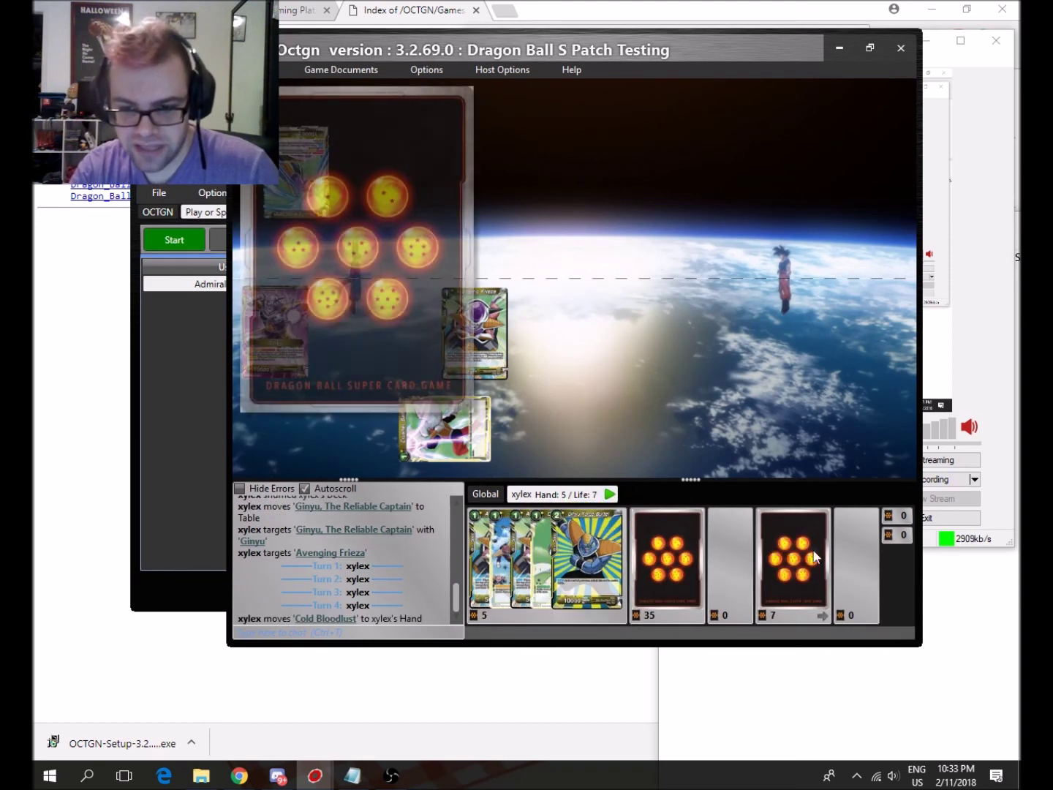
{"action": "left_click_drag", "start_coordinate": [793, 559], "coordinate": [577, 553]}
{"action": "left_click_drag", "start_coordinate": [752, 550], "coordinate": [585, 551]}
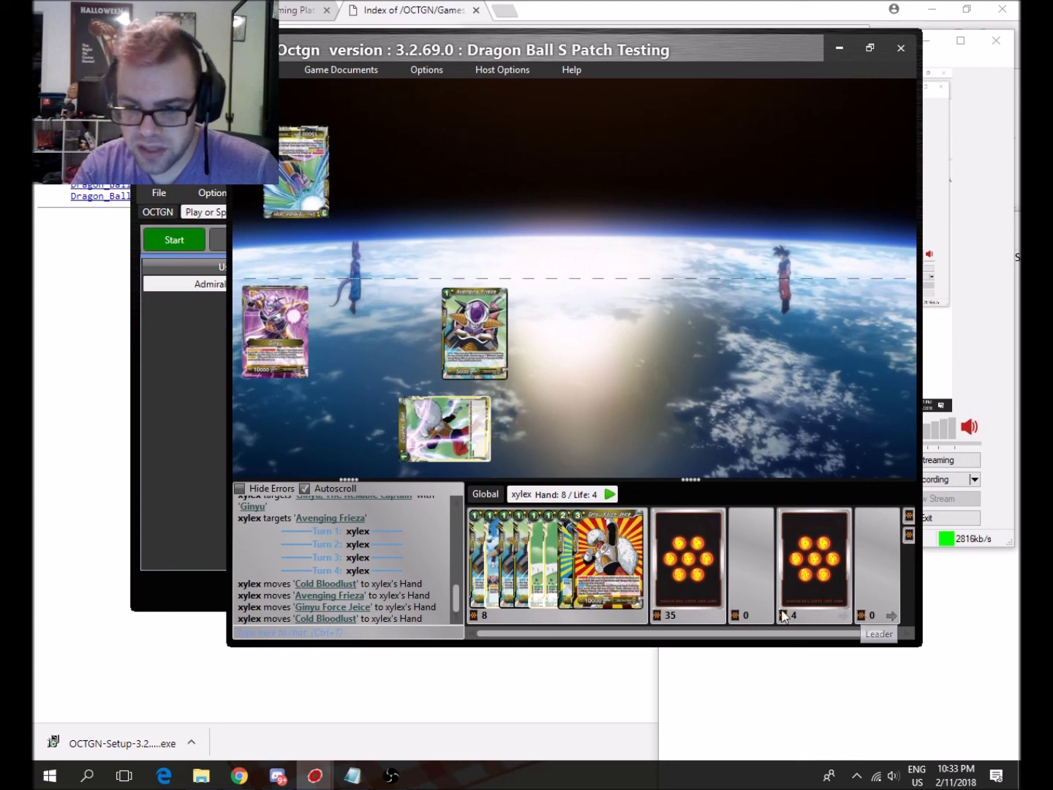
{"action": "mouse_move", "coordinate": [478, 607]}
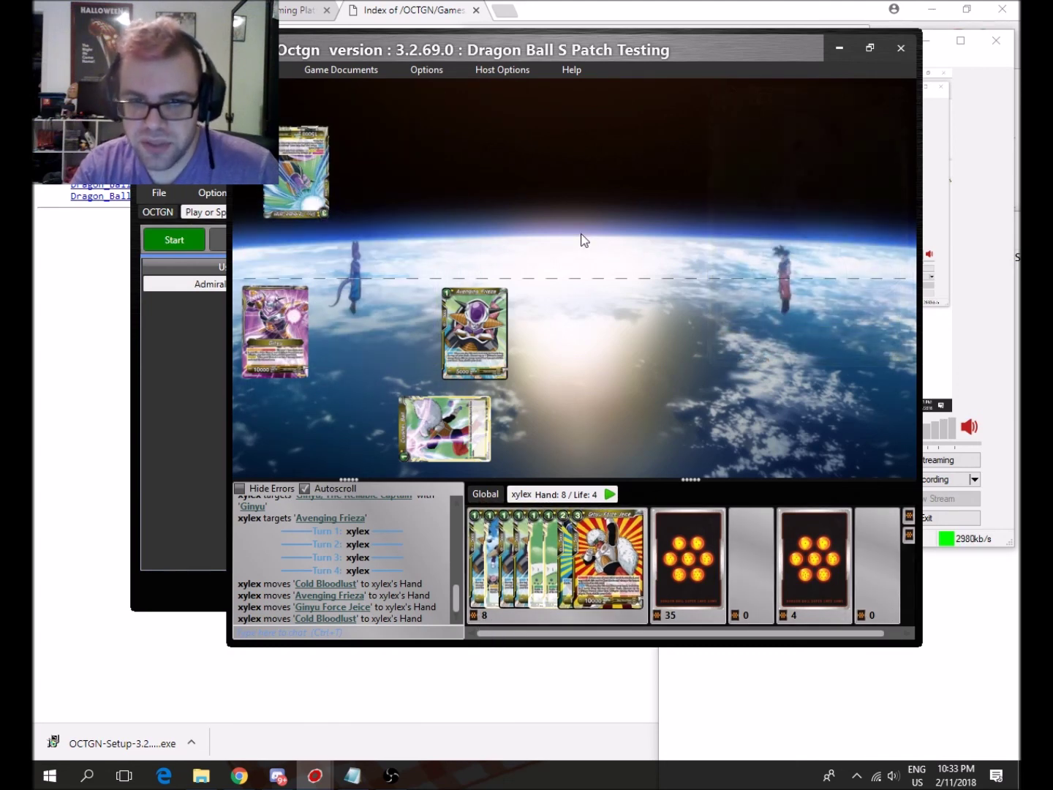